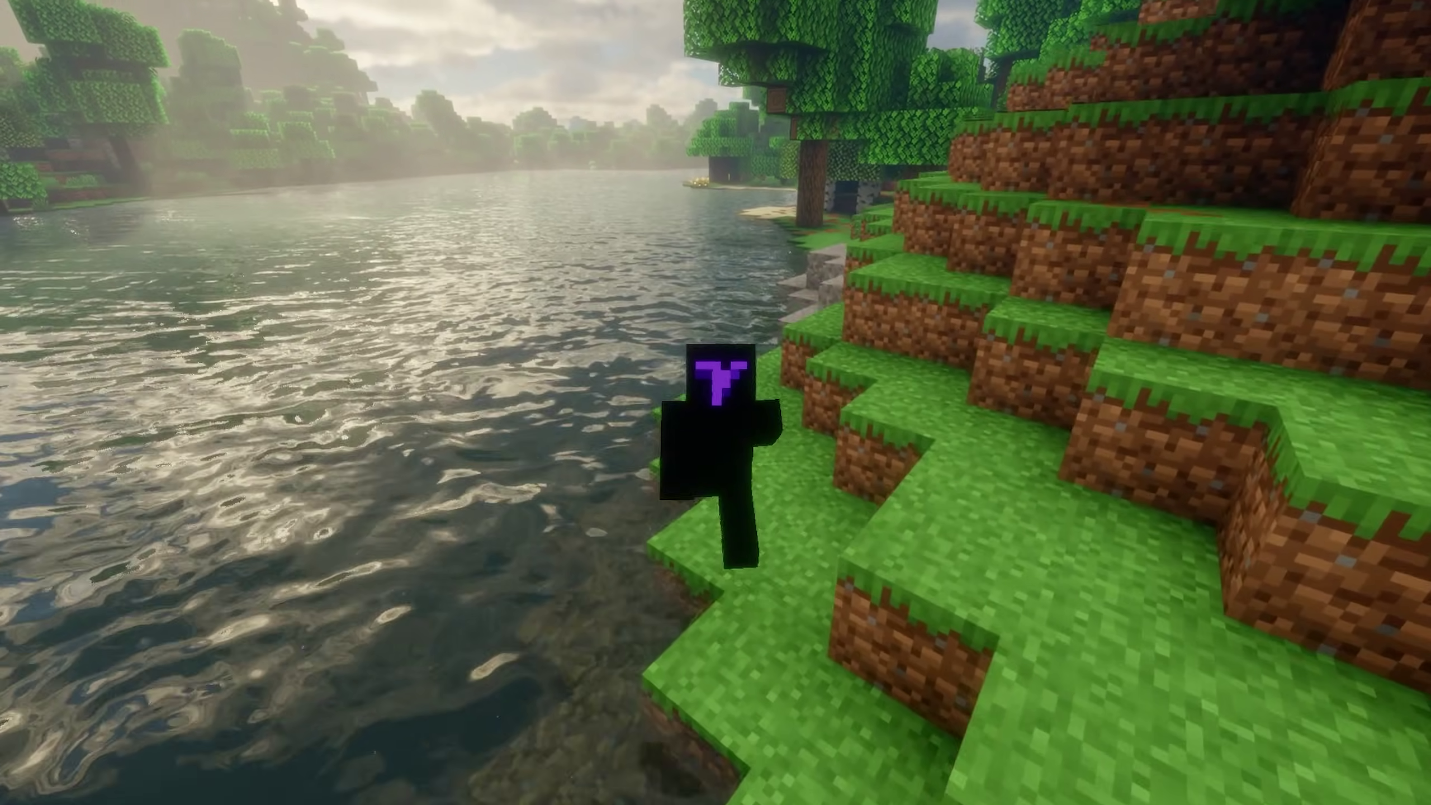
key("w")
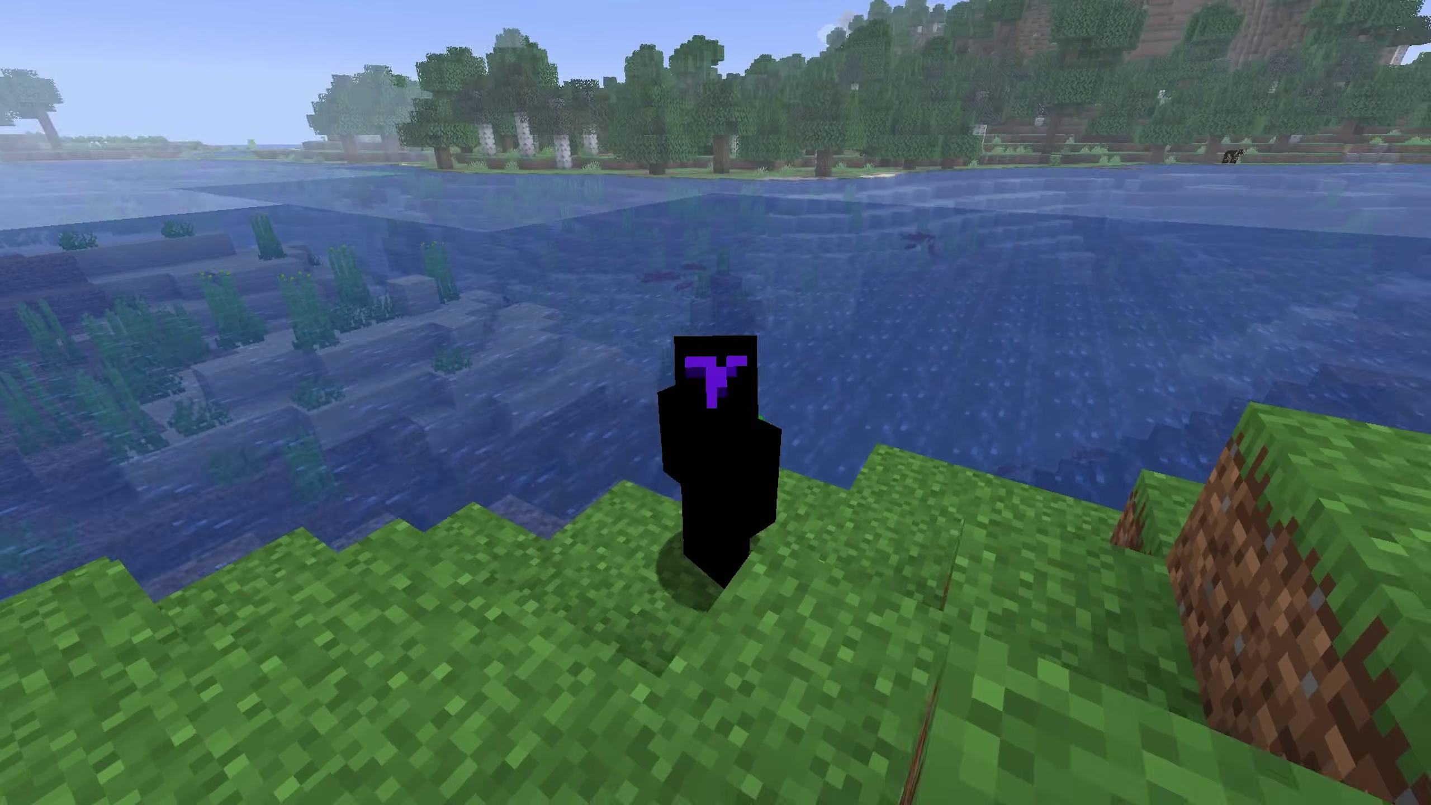
mouse_move(716, 403)
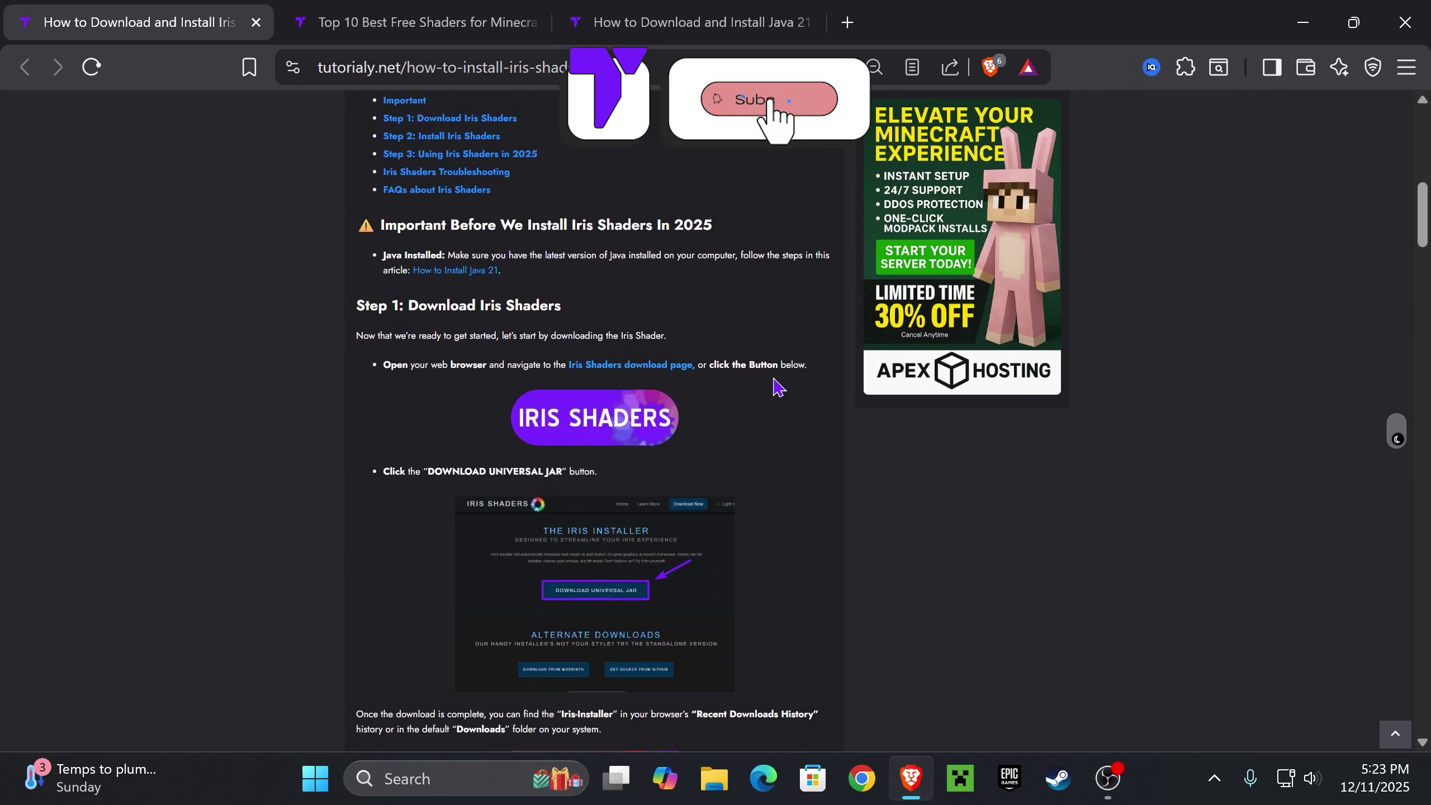
Look through the tutorialy.net guide on installing Iris Shaders, covering its introduction, Java requirement and download and usage steps
scroll(779, 388, "up", 12)
scroll(612, 280, "down", 9)
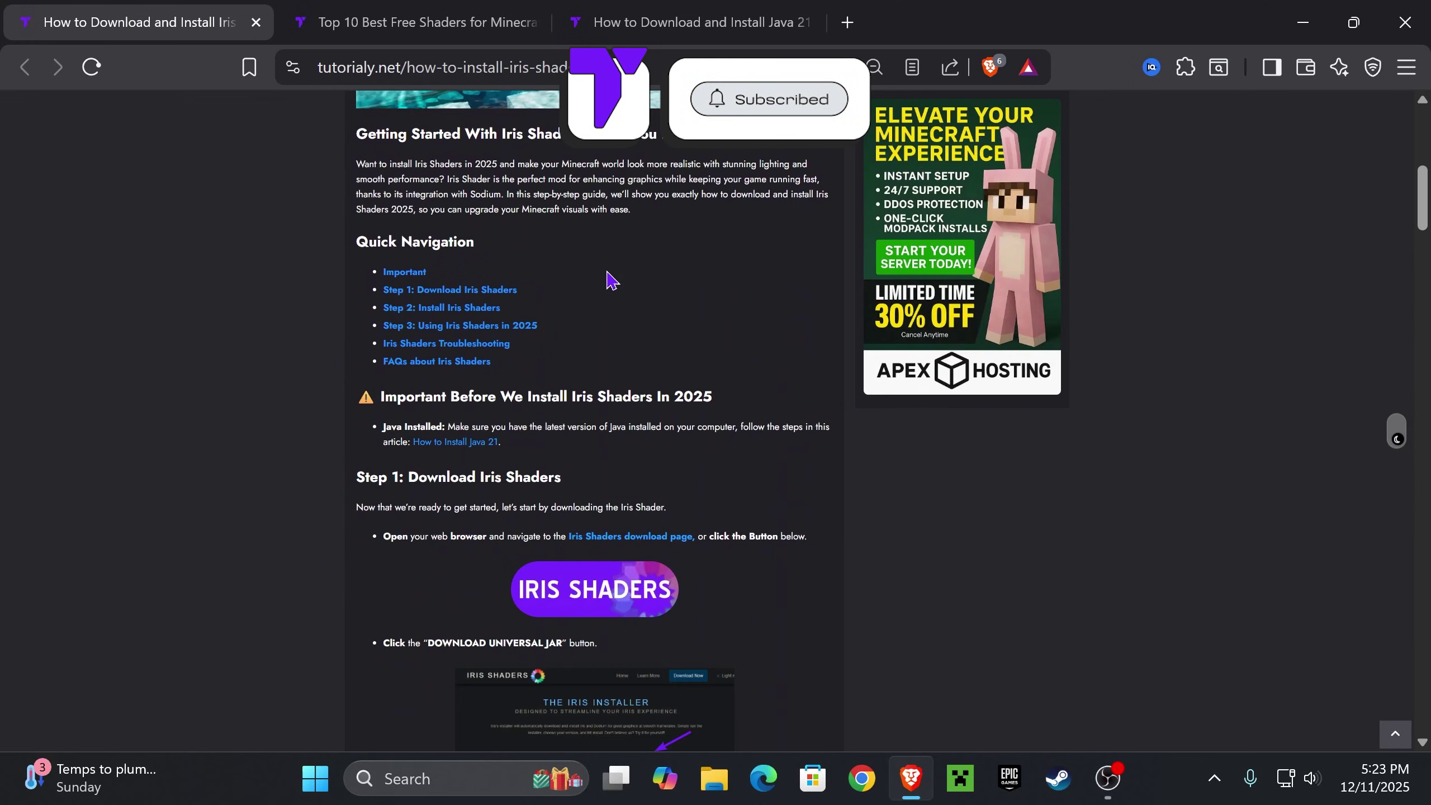
scroll(758, 389, "up", 12)
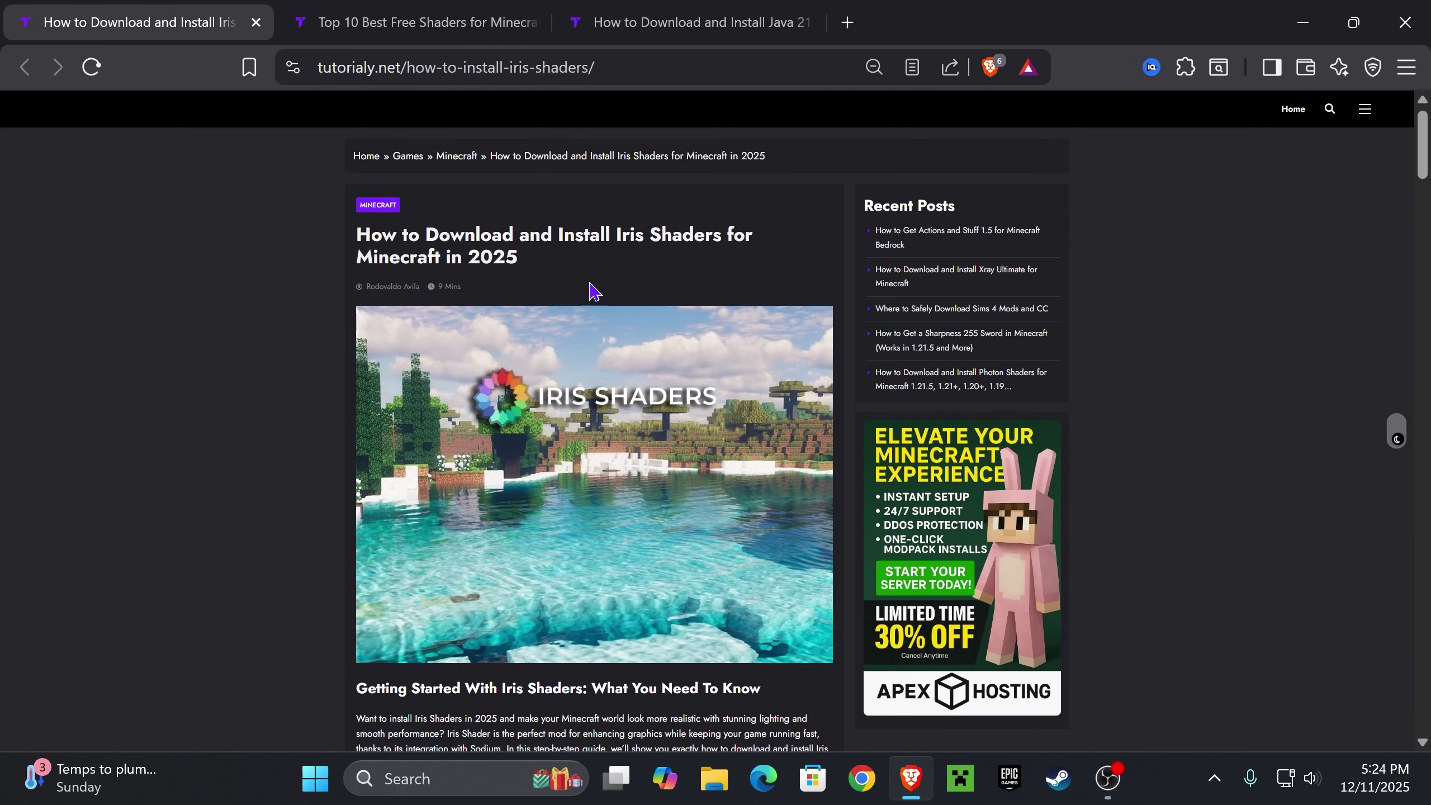
scroll(714, 231, "down", 10)
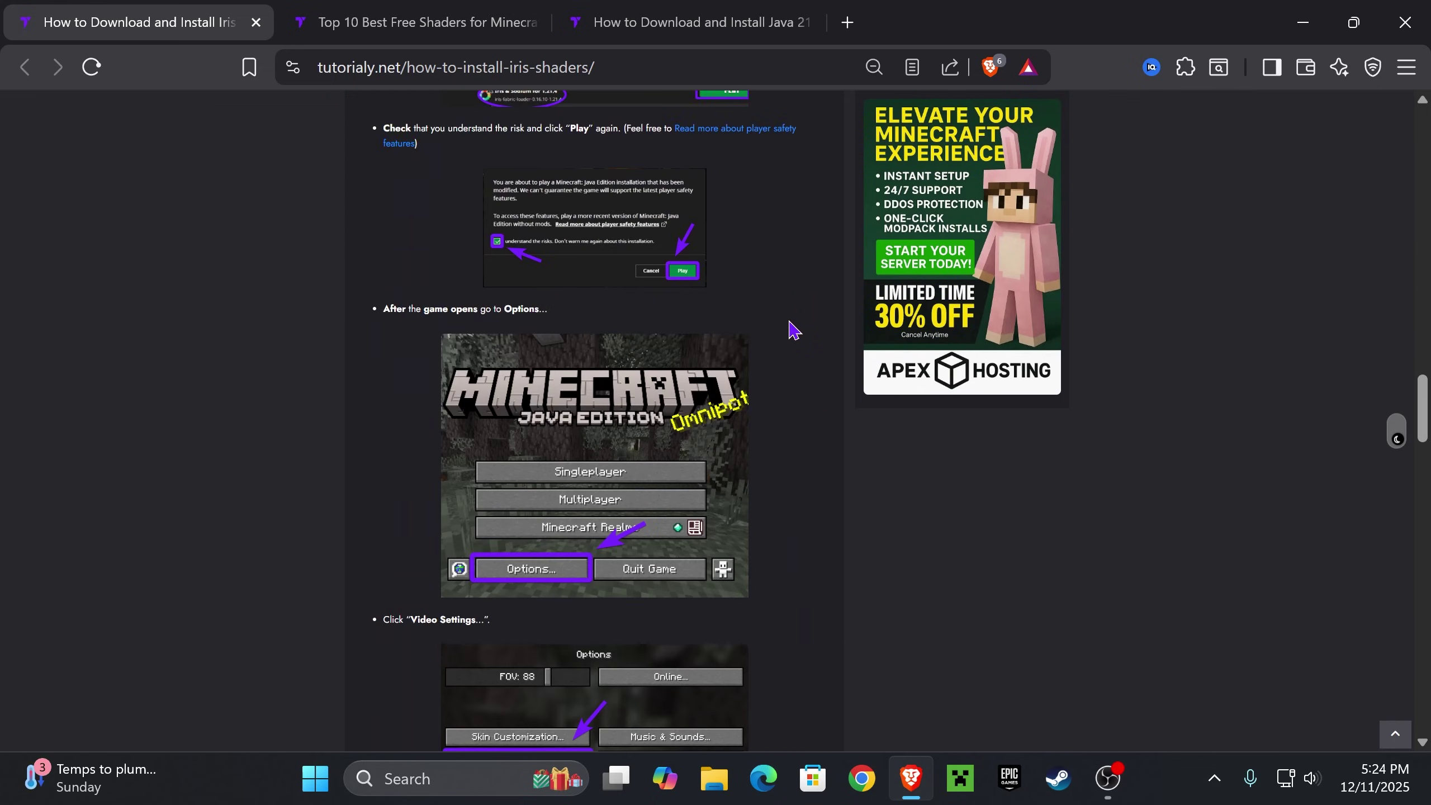
scroll(771, 345, "up", 12)
scroll(767, 333, "down", 10)
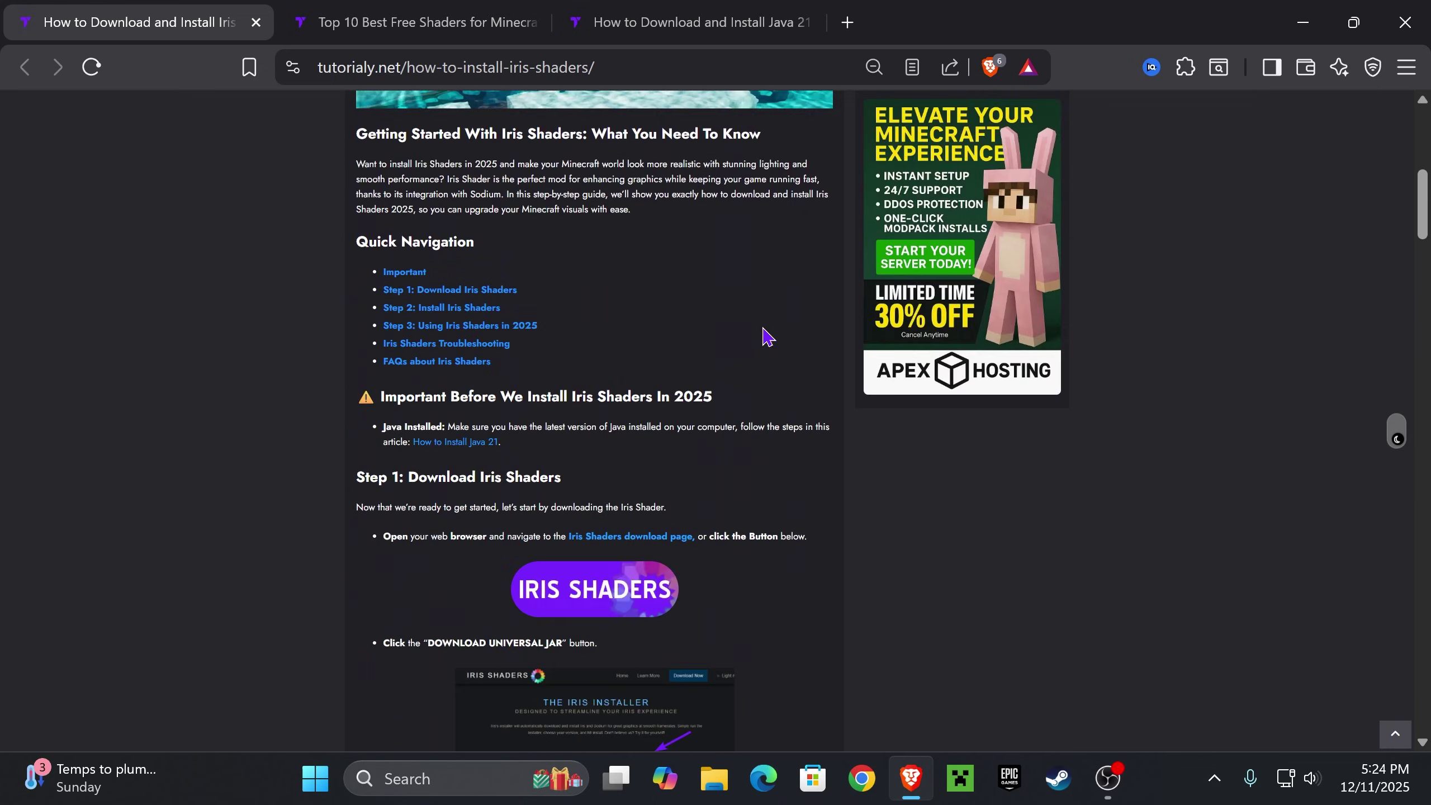
scroll(767, 324, "up", 12)
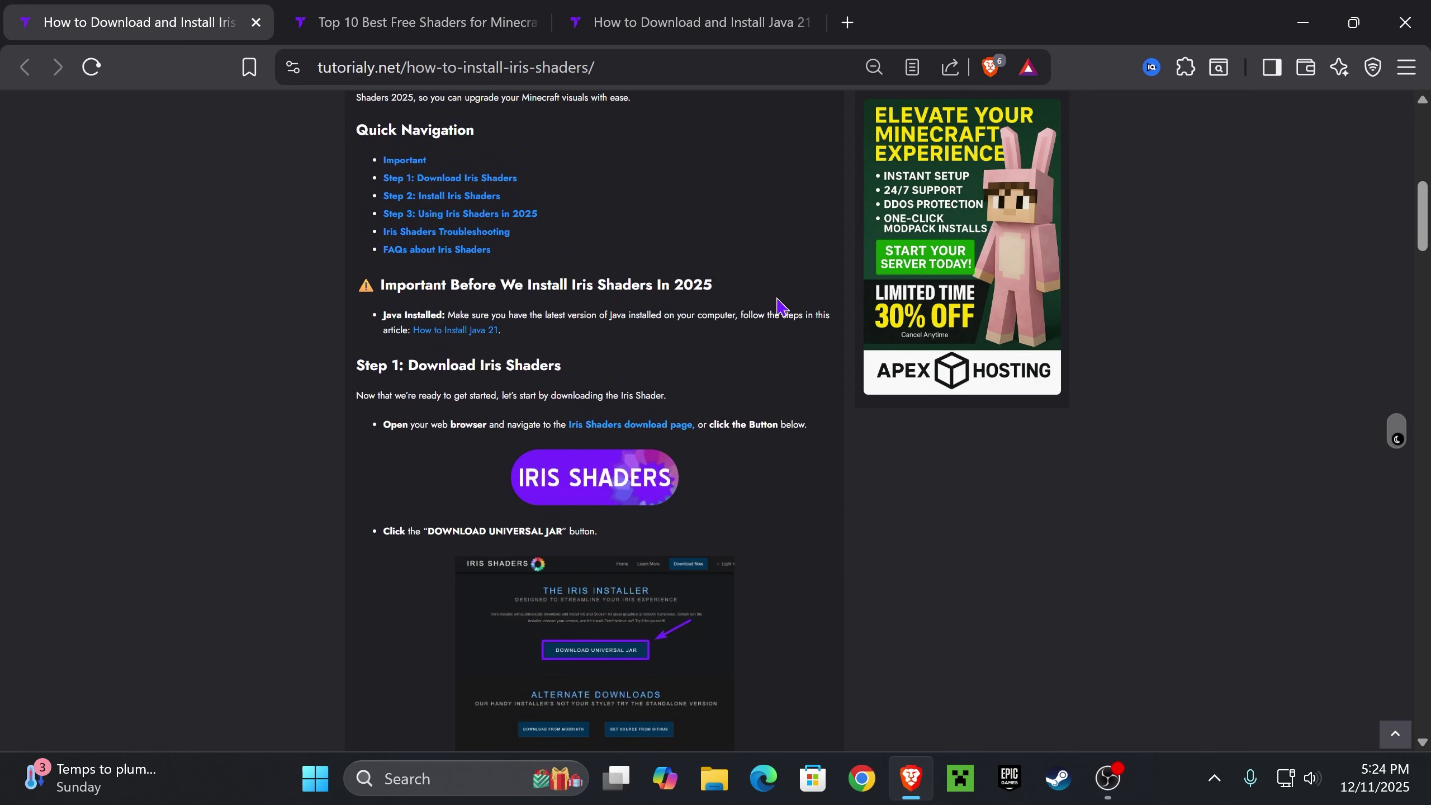
scroll(572, 356, "down", 2)
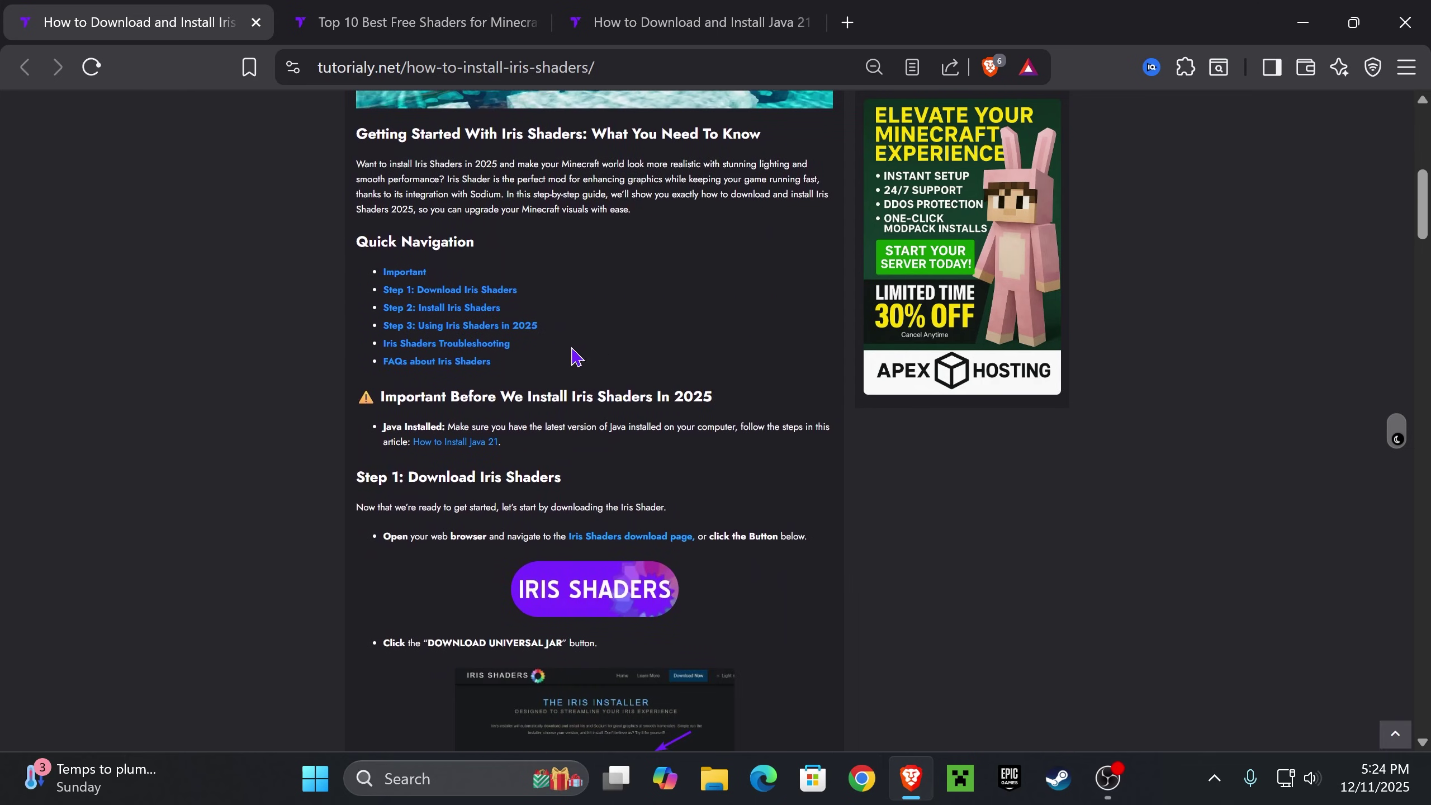
Open the Iris Shaders download page from Step 1 of the guide and save the universal JAR installer to Downloads
left_click(492, 290)
left_click(616, 213)
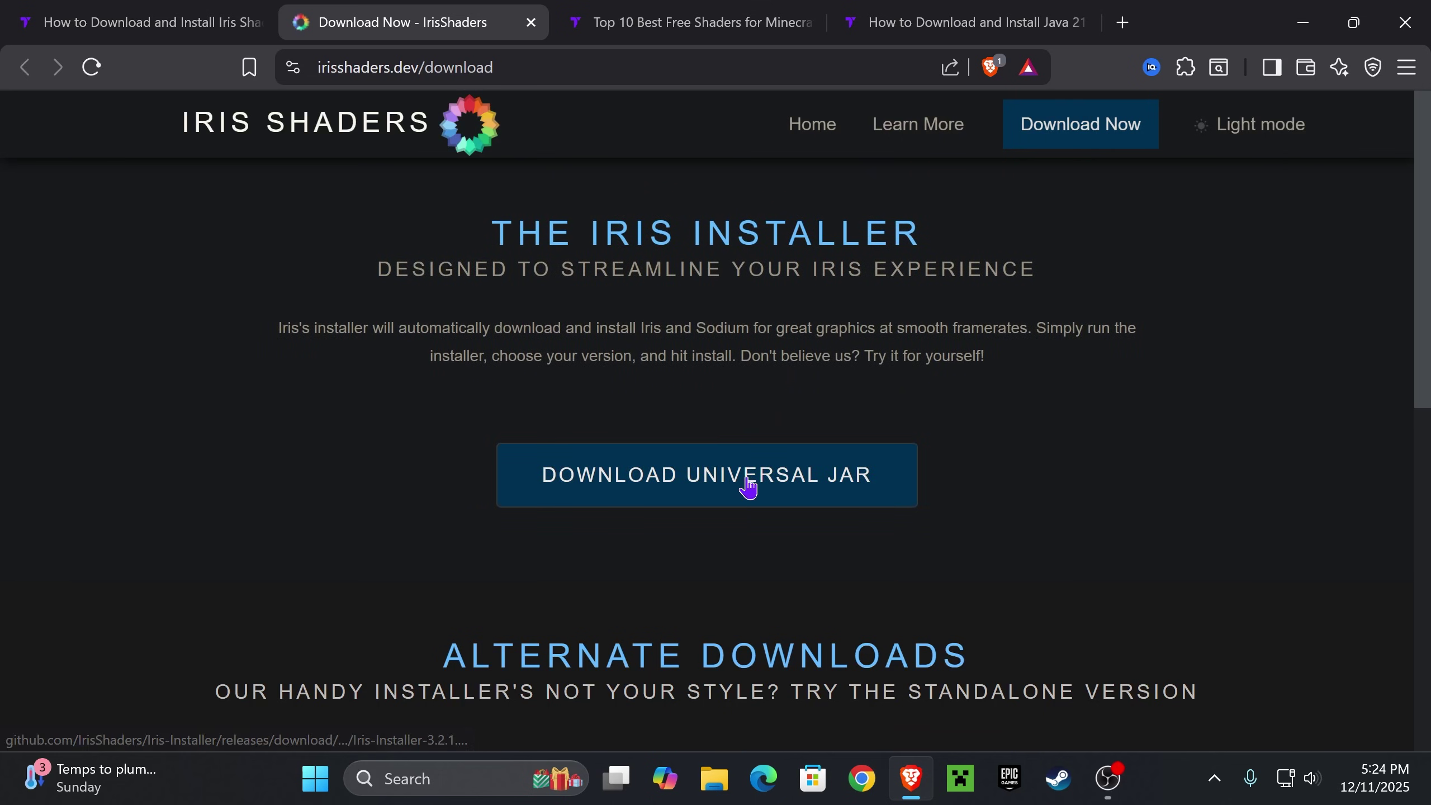
left_click(866, 467)
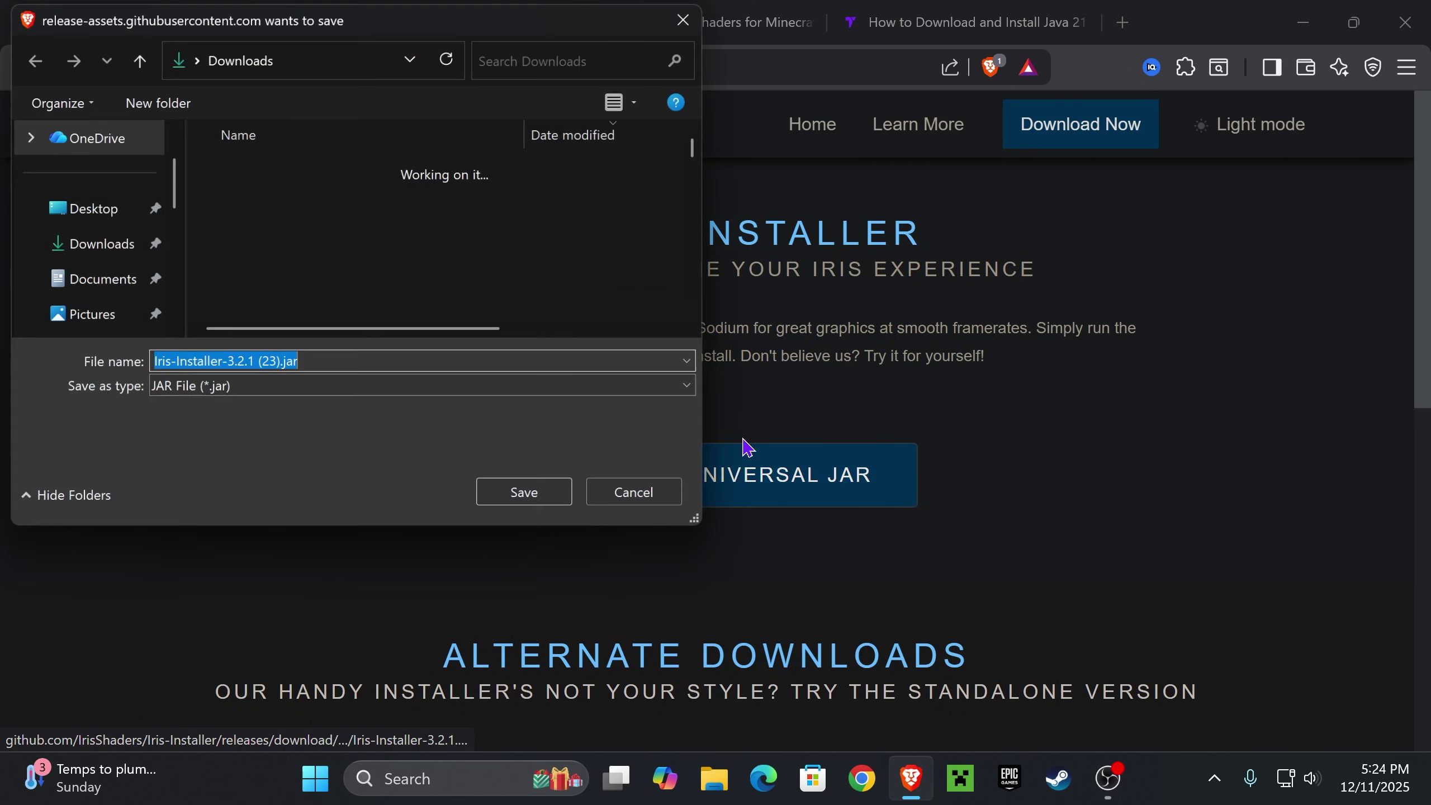
left_click(515, 501)
Move the browser window aside and put the downloaded Iris-Installer-3.2.1 (23).jar file on the desktop
left_click_drag(1186, 13, 623, 528)
left_click_drag(527, 620, 767, 218)
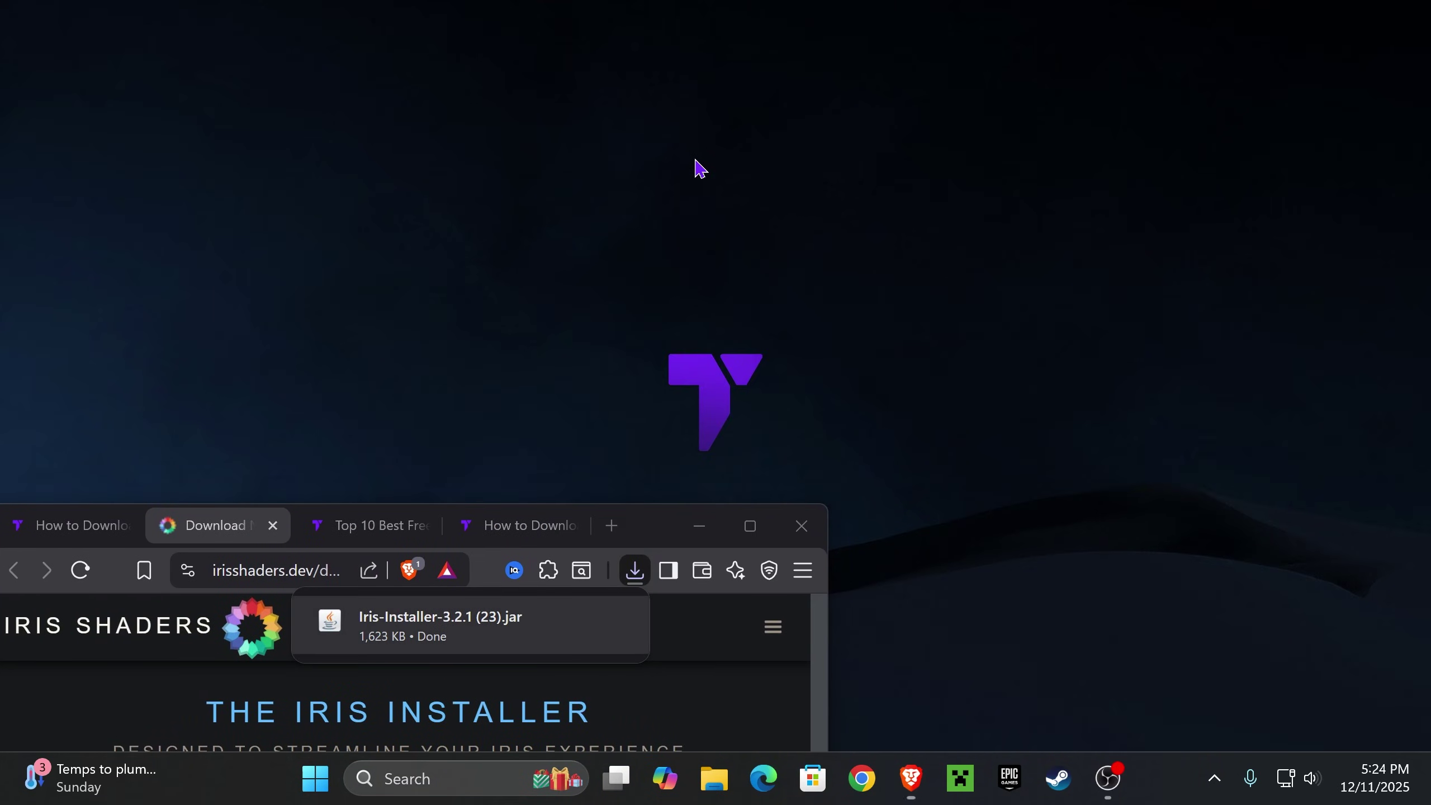
left_click_drag(699, 168, 758, 189)
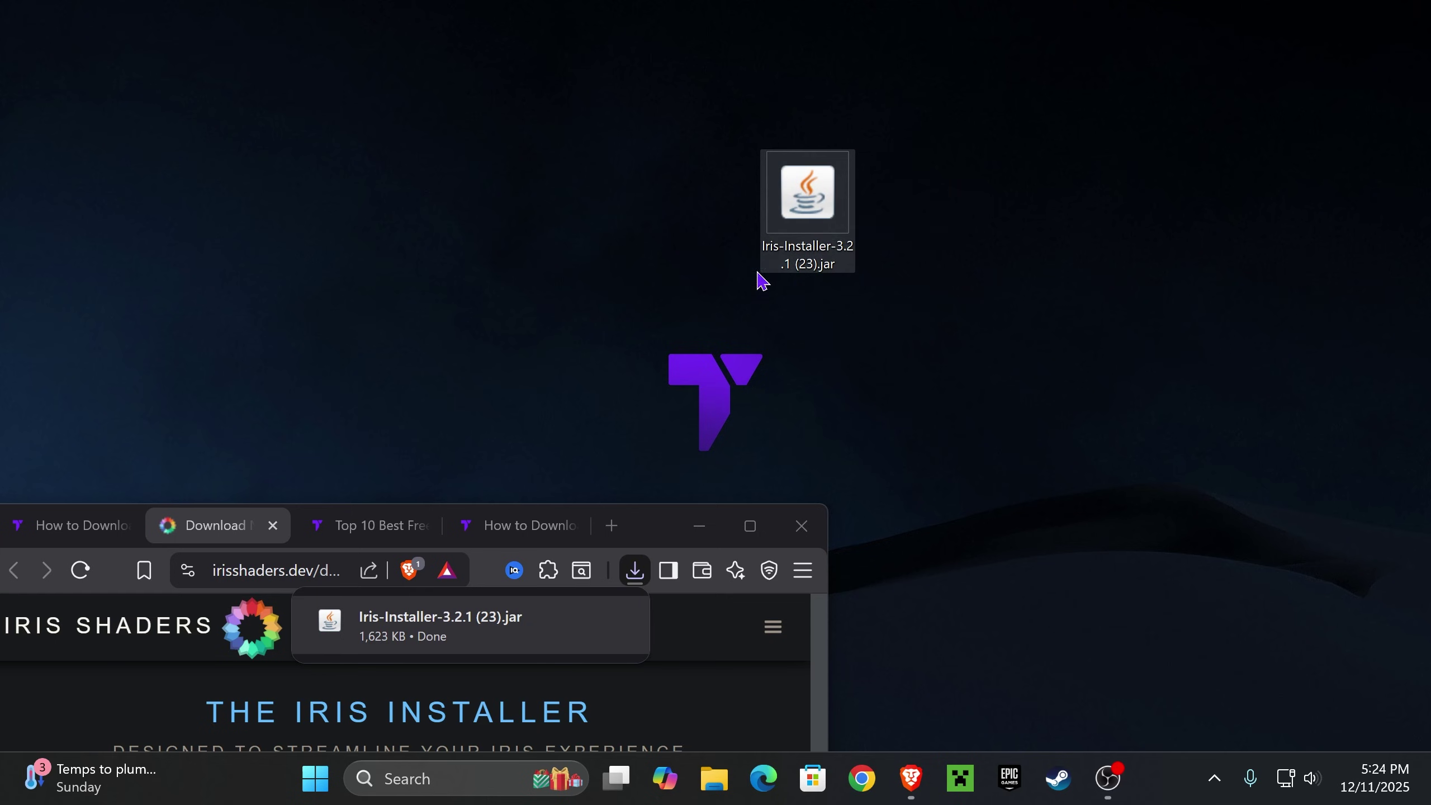
Maximize the browser, review the tutorialy.net guide on installing Java 21 (JDK 21), and return to the installer file on the desktop
left_click(750, 525)
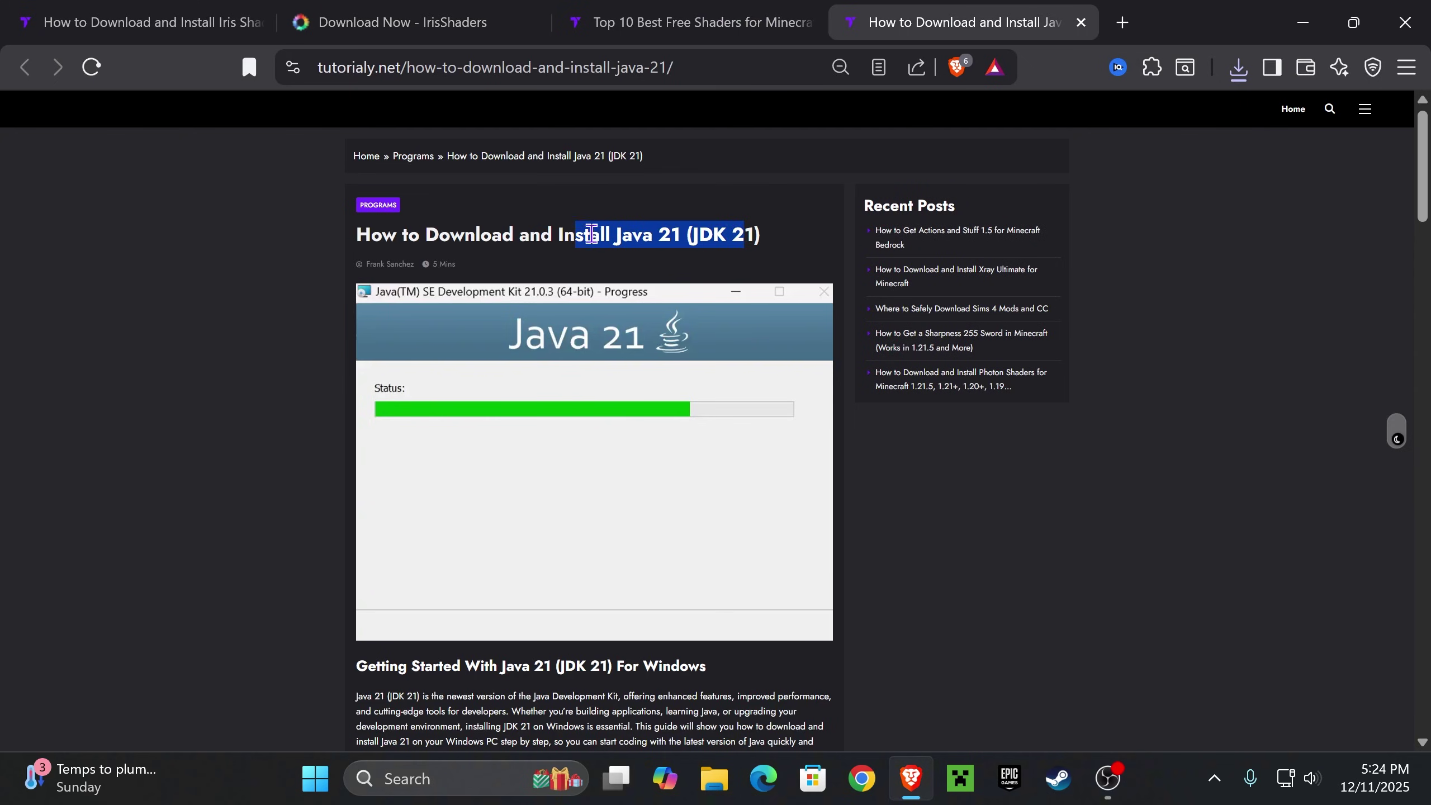
left_click(633, 232)
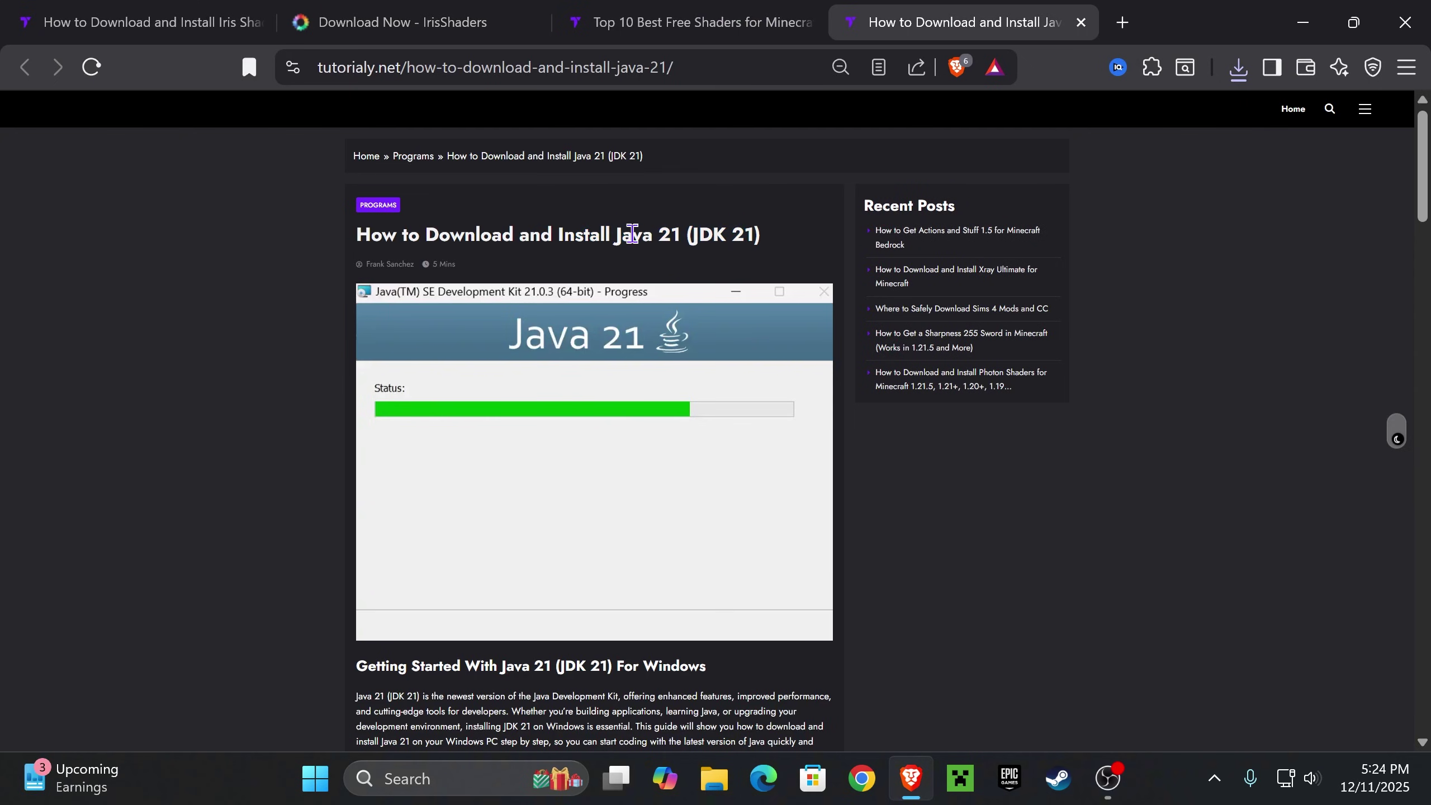
scroll(807, 295, "down", 20)
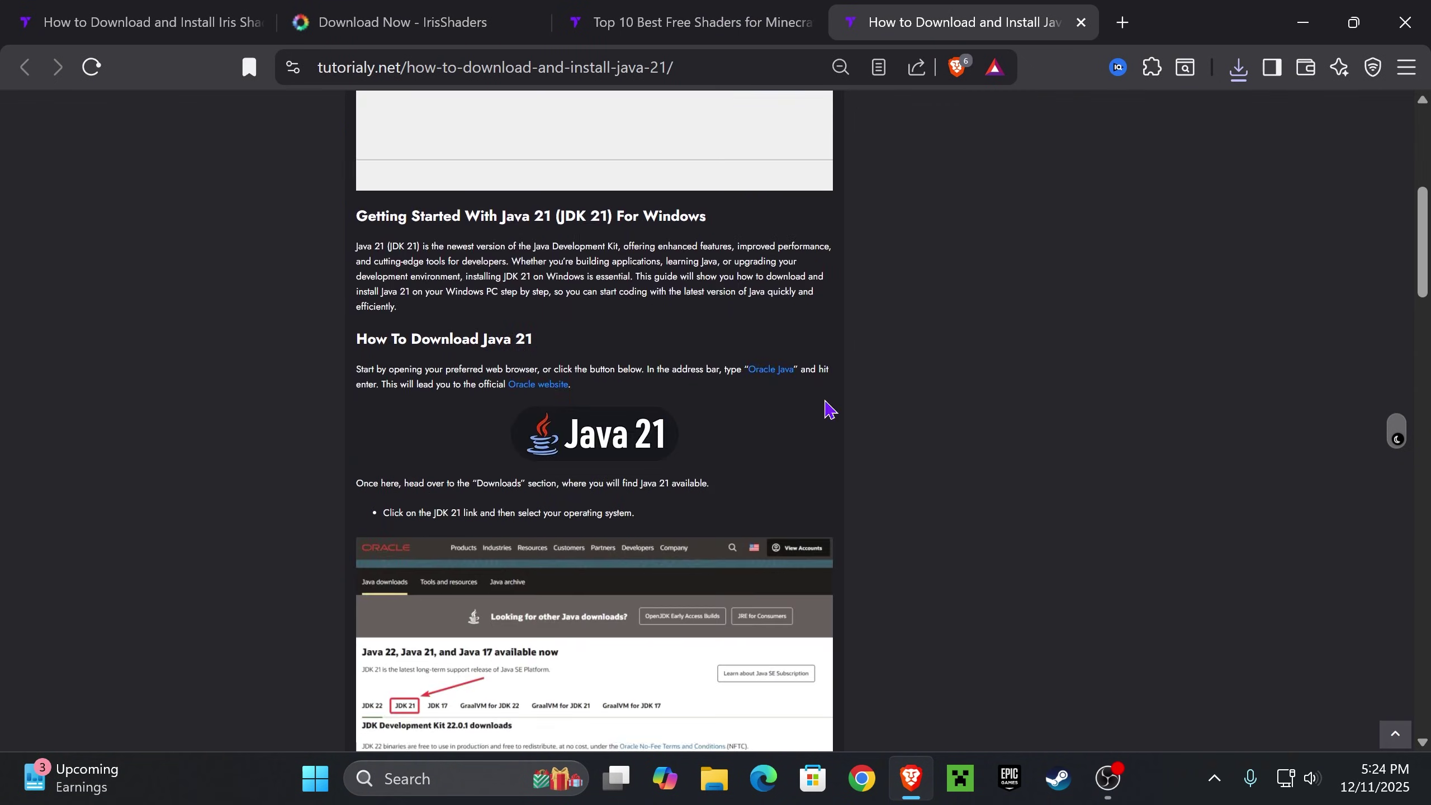
scroll(908, 338, "down", 12)
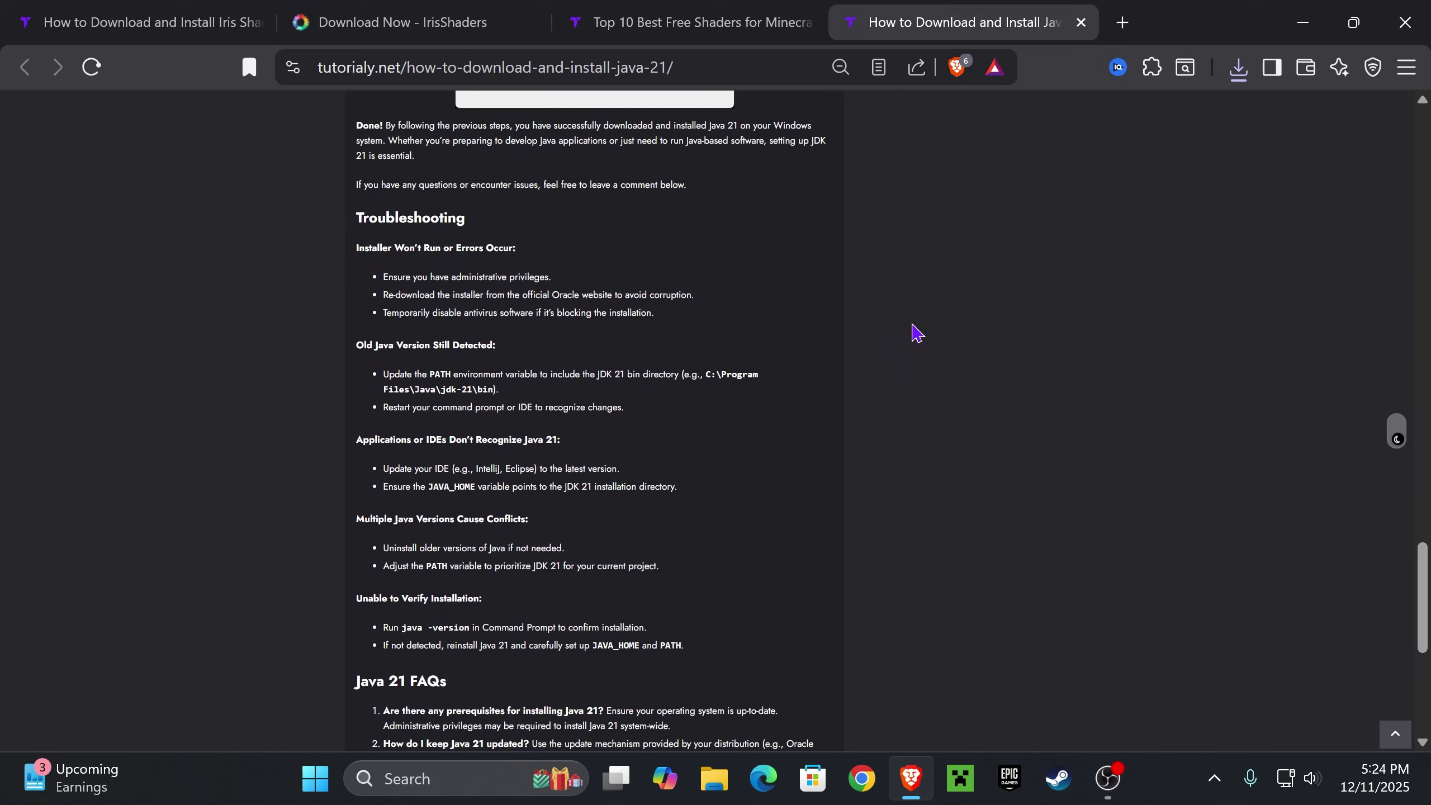
scroll(919, 340, "up", 10)
scroll(958, 332, "up", 10)
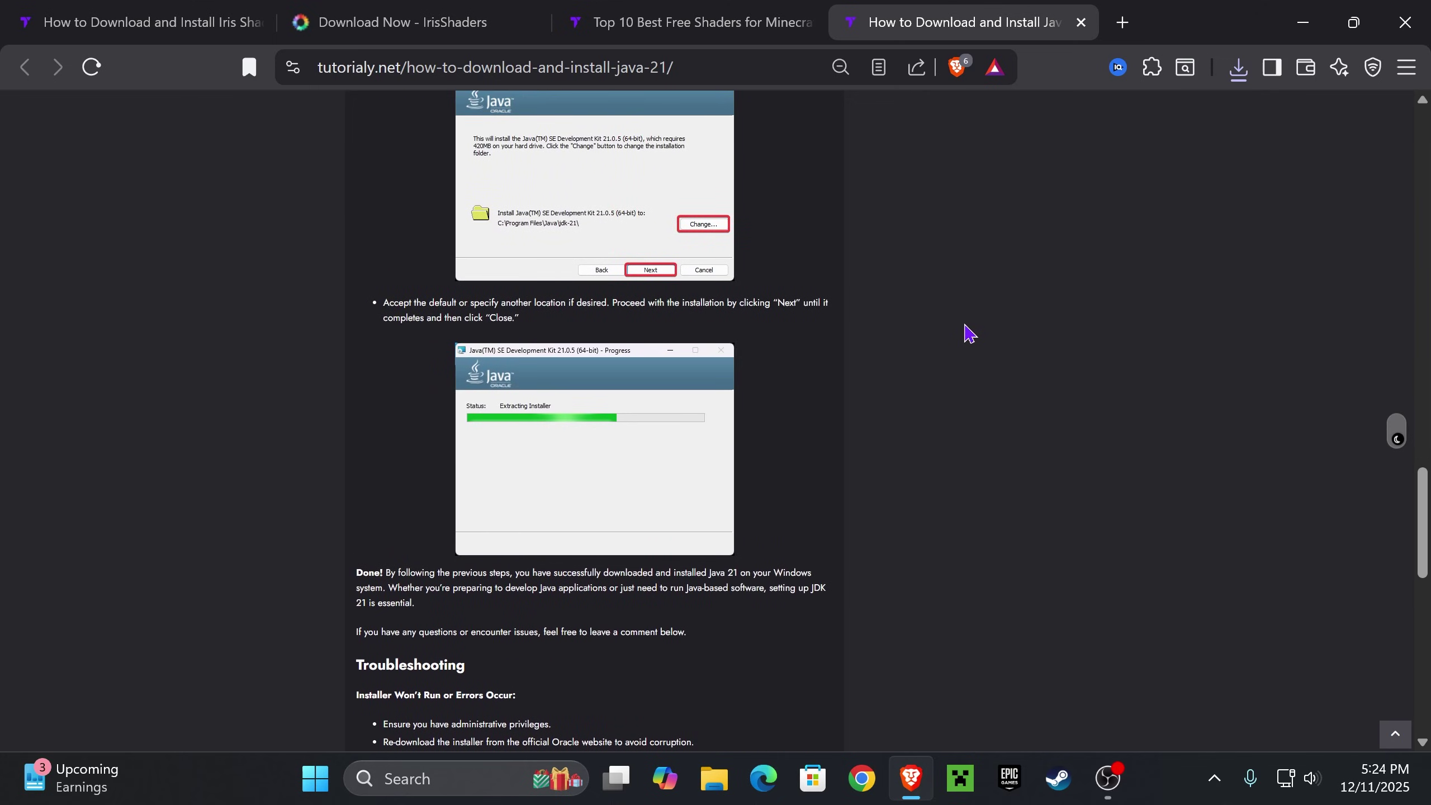
left_click(1303, 22)
left_click(801, 262)
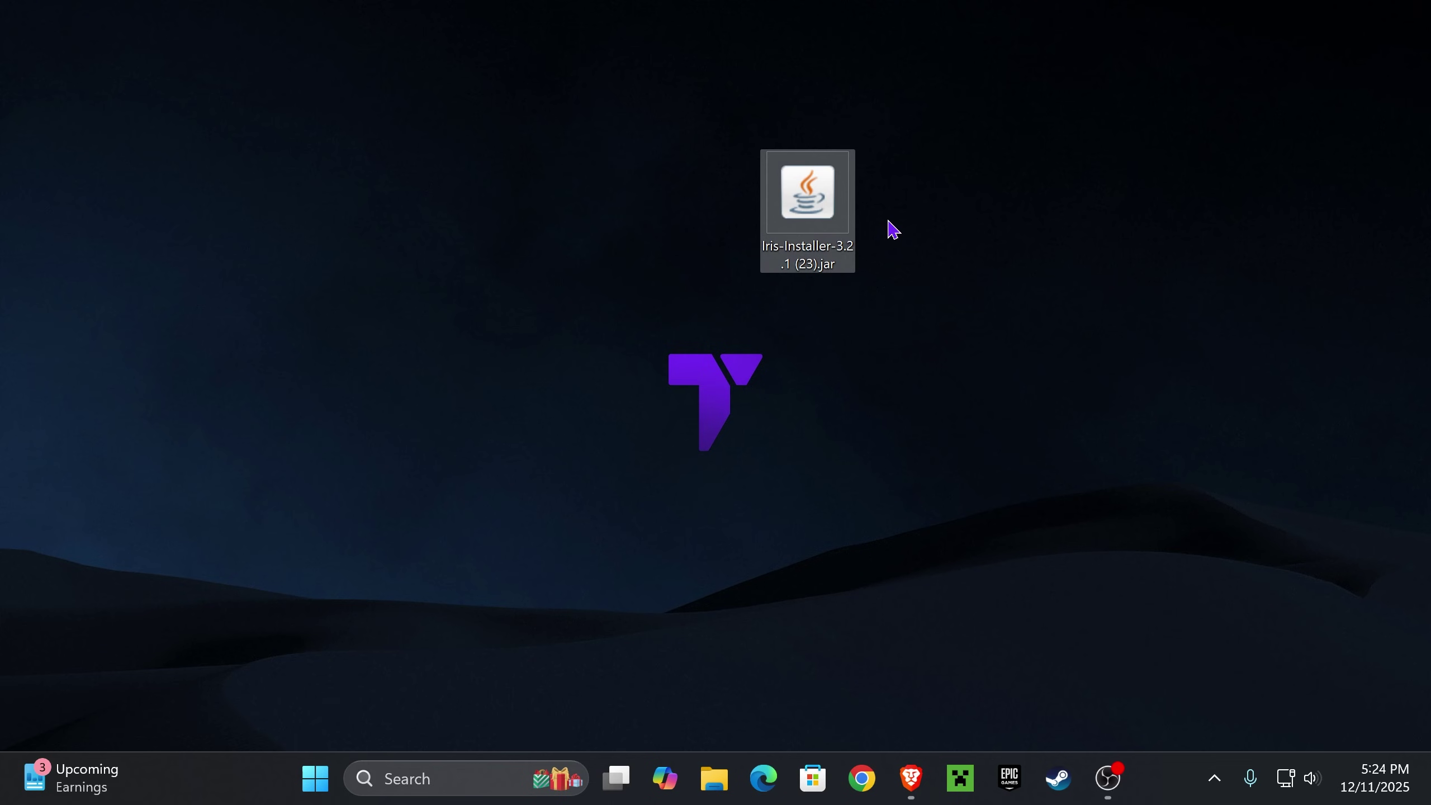
Reopen the Java 21 guide to check its Troubleshooting section, then minimize the browser and select the Iris installer file
left_click(931, 786)
scroll(800, 330, "down", 20)
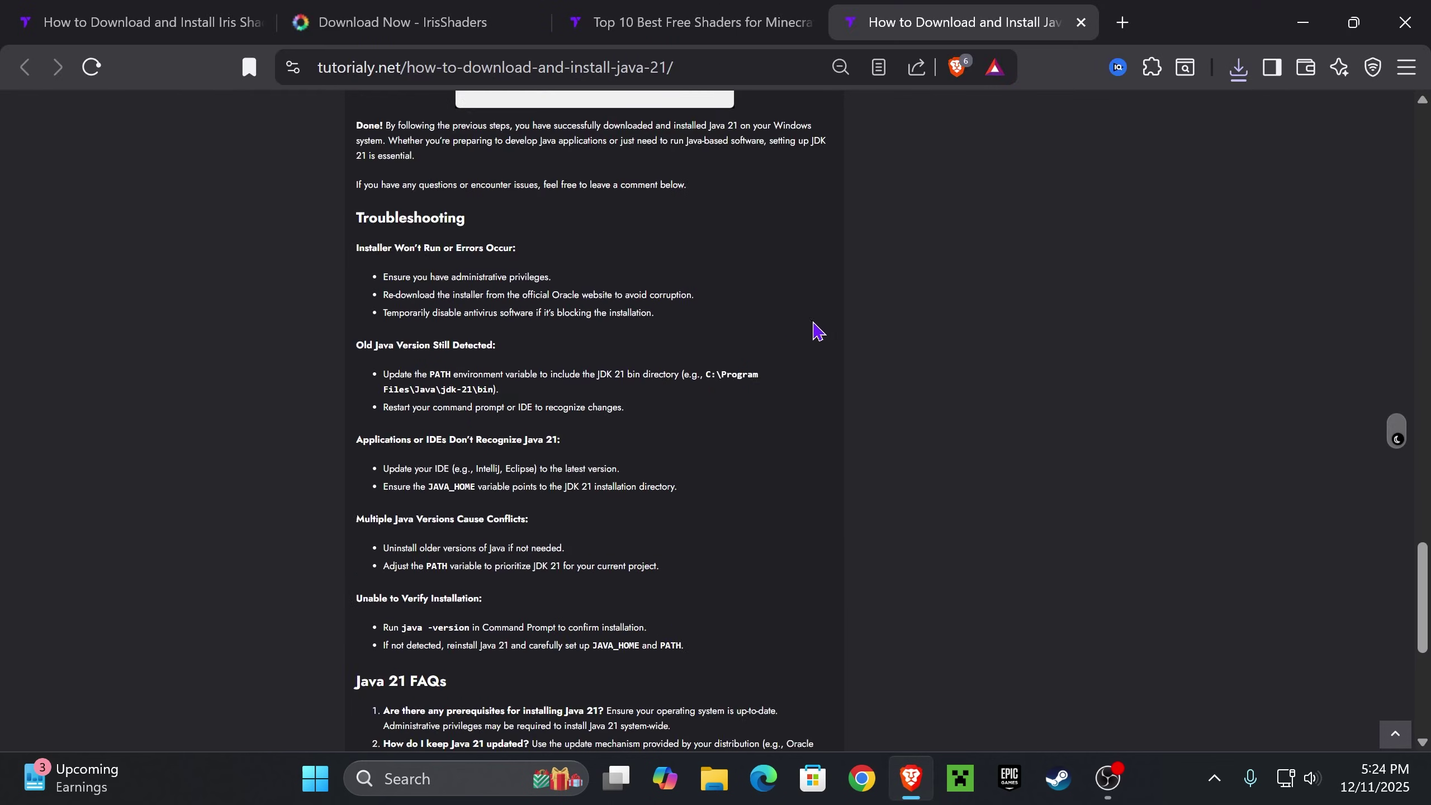
scroll(815, 326, "up", 20)
scroll(736, 329, "up", 7)
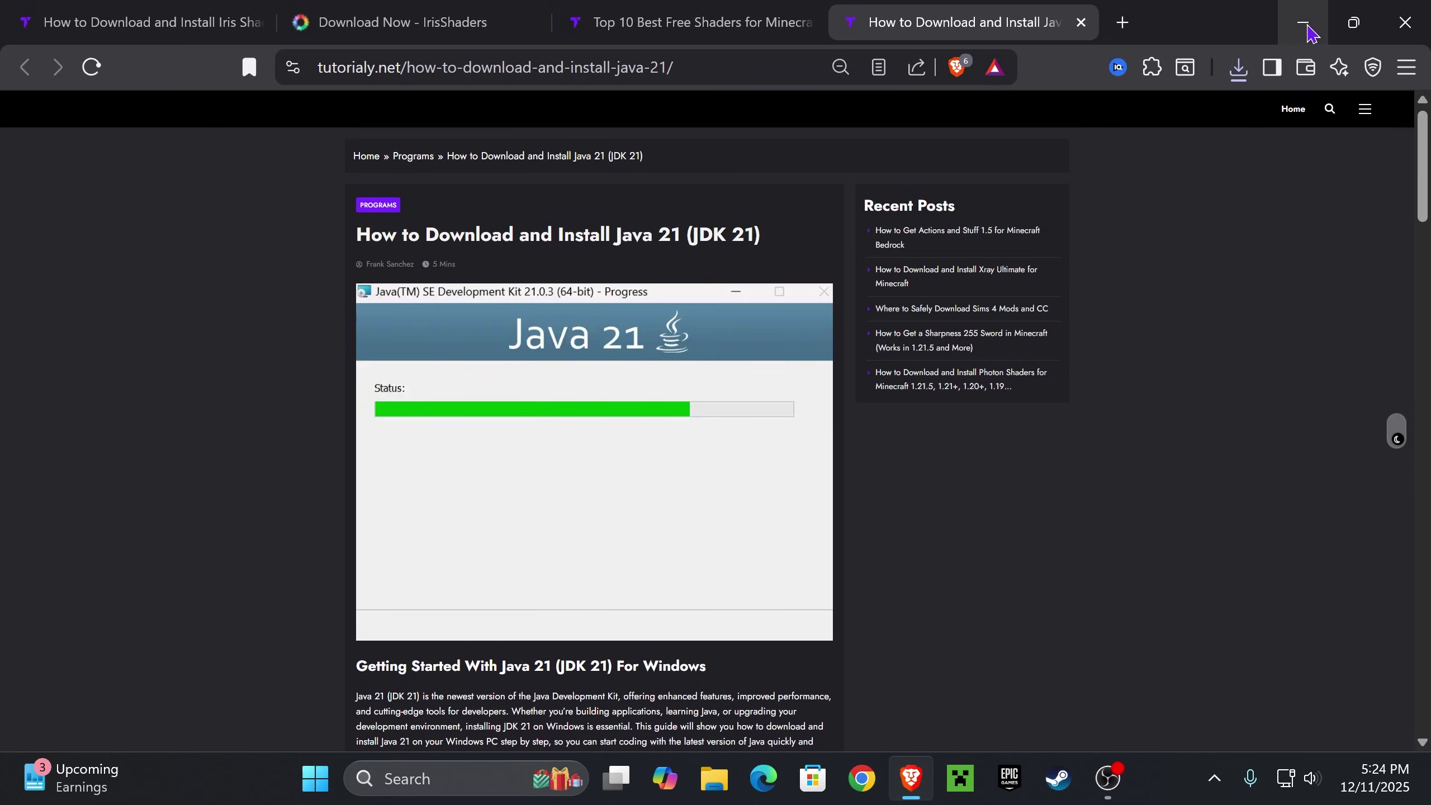
left_click(1306, 23)
left_click(834, 248)
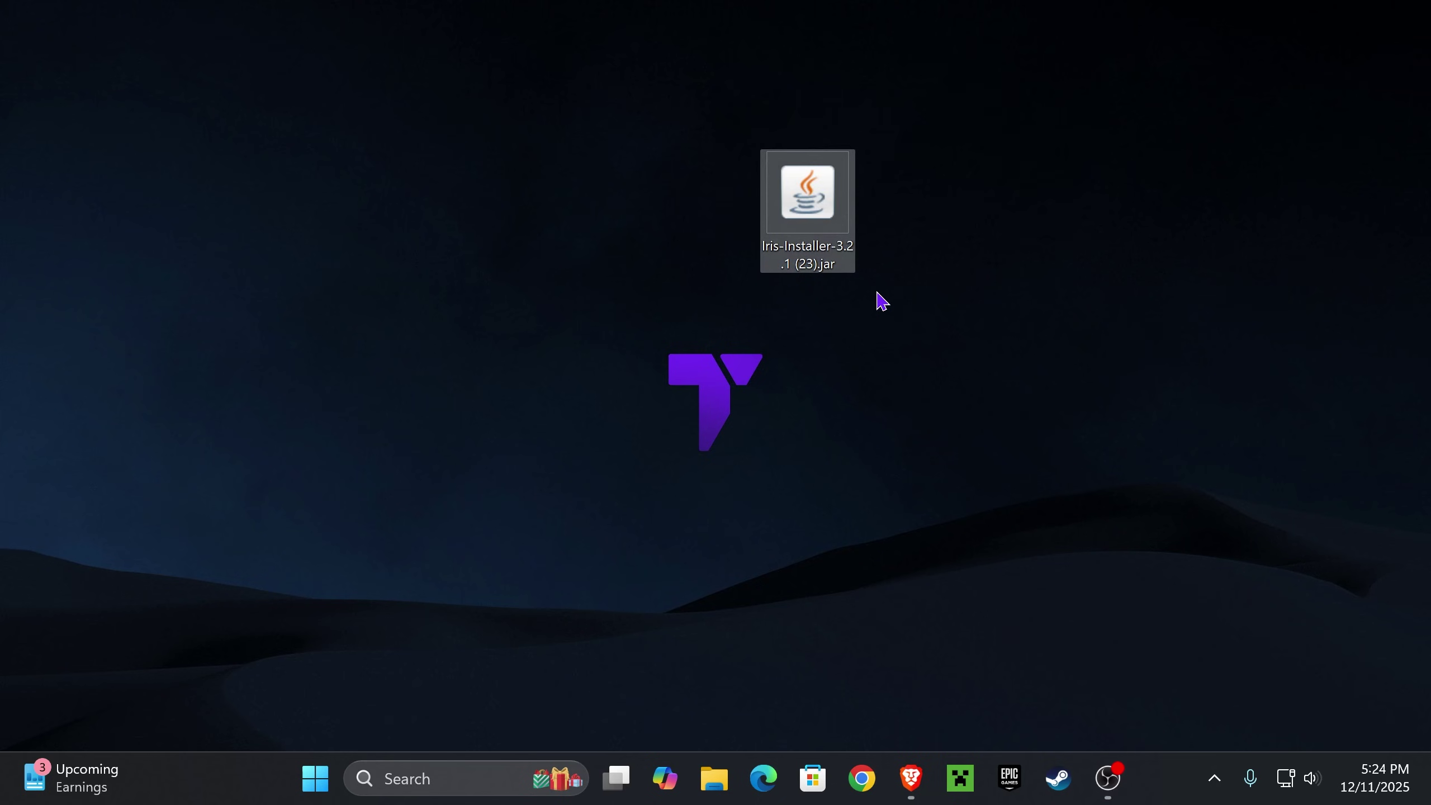
Run Minecraft 1.21.11 once from the Minecraft Launcher up to its title screen, then close both the game and the launcher
left_click(964, 781)
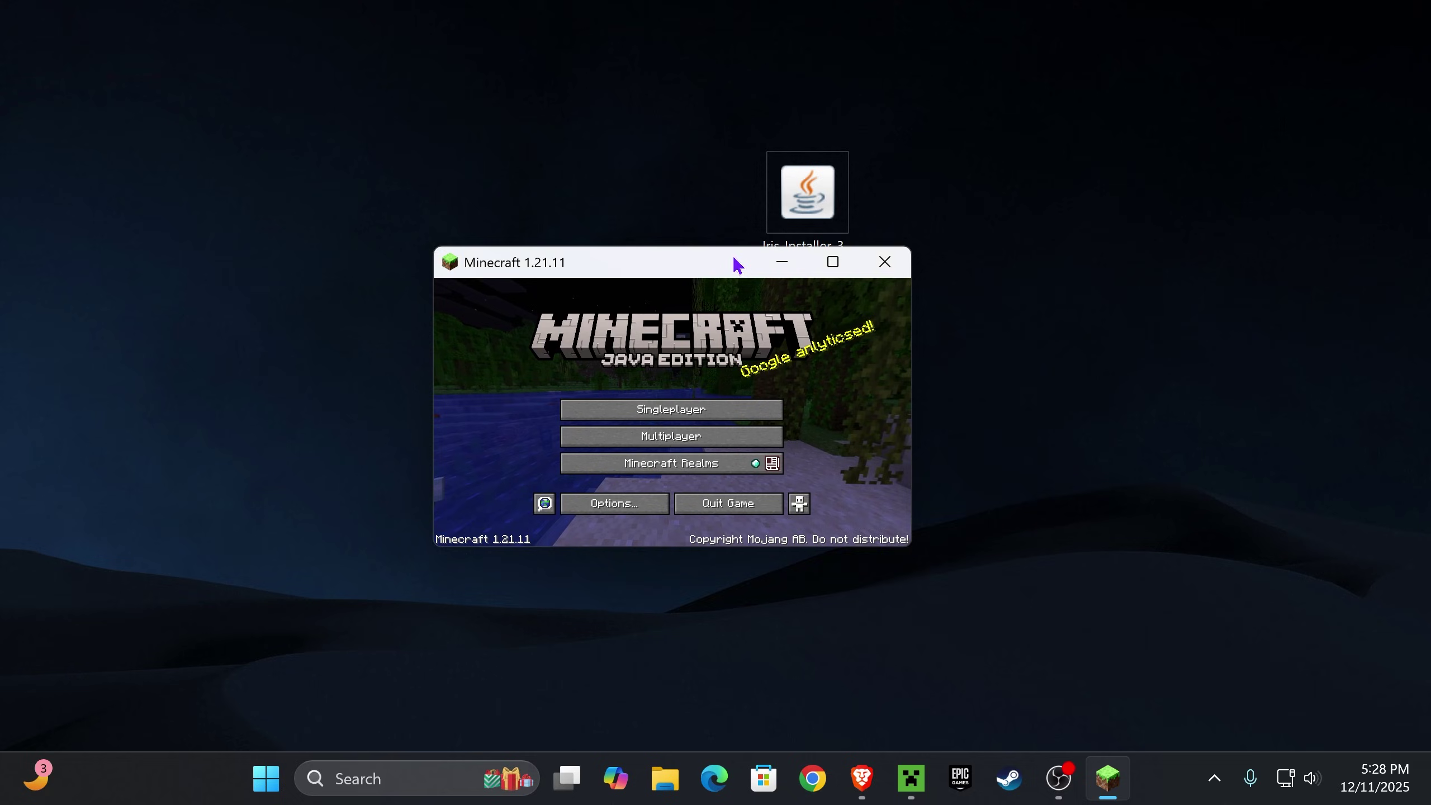
left_click_drag(738, 265, 750, 300)
left_click(899, 299)
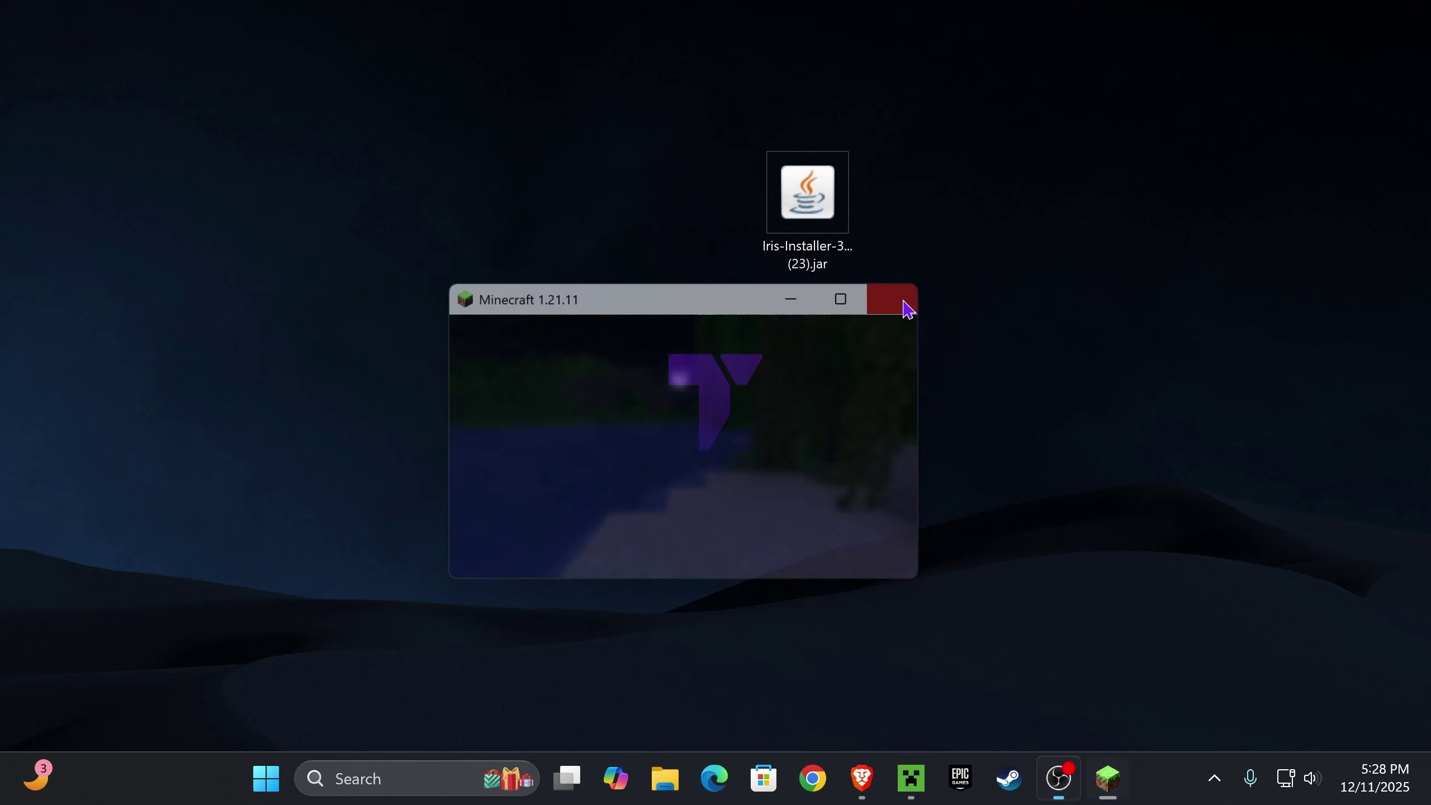
right_click(962, 783)
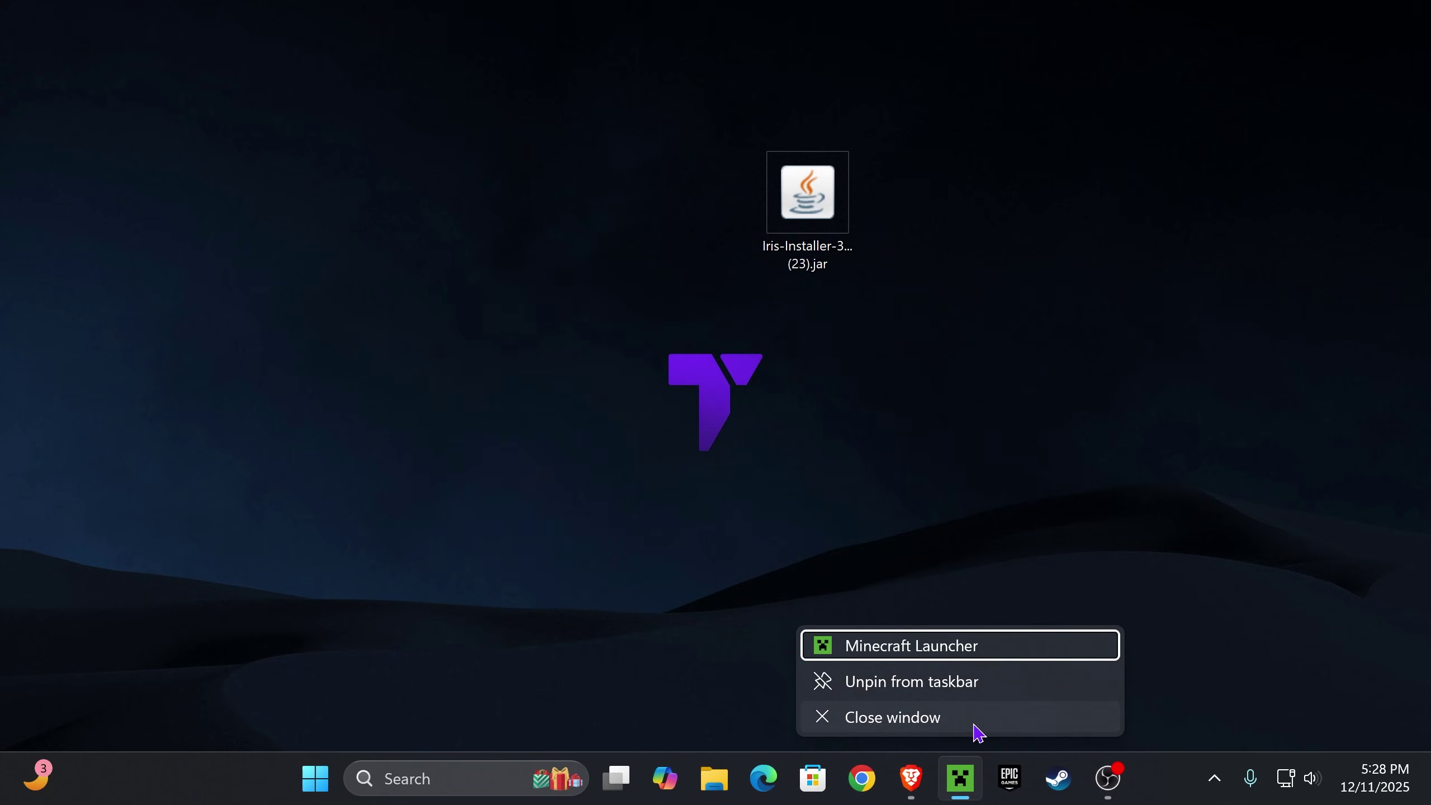
left_click(974, 725)
Run the Iris installer from the desktop and install Iris for game version 1.21.11 into the .minecraft folder
double_click(819, 192)
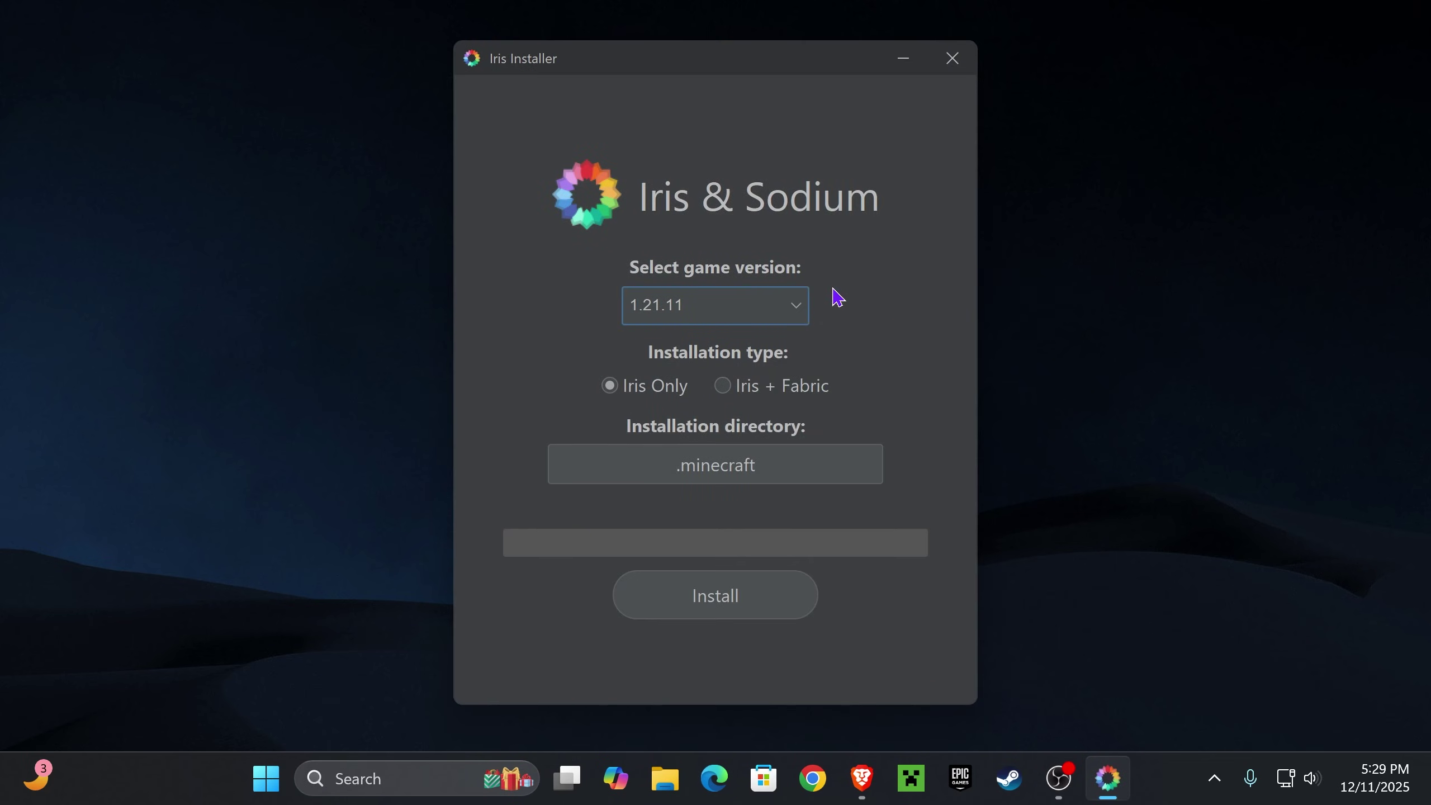
left_click(723, 315)
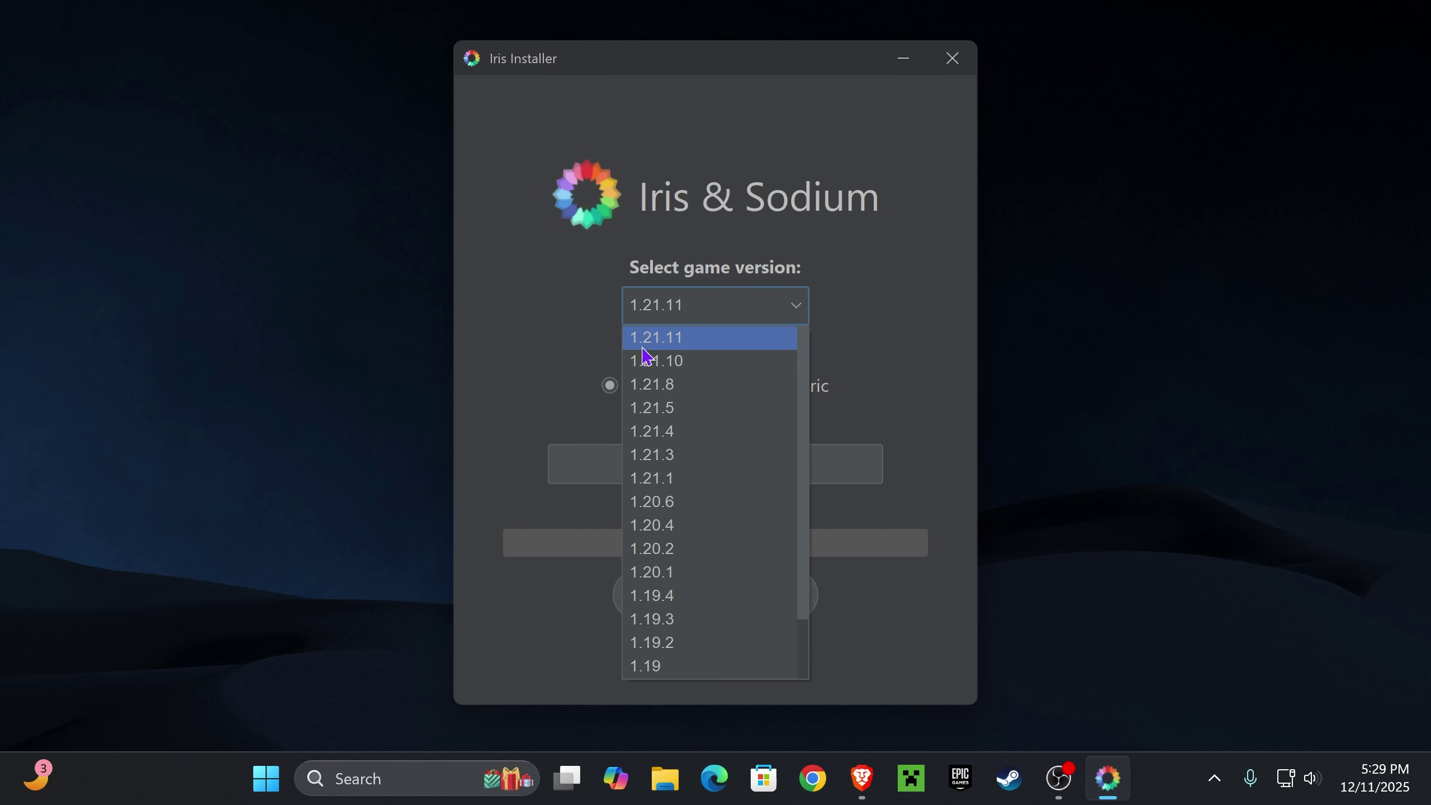
left_click(665, 342)
left_click(746, 596)
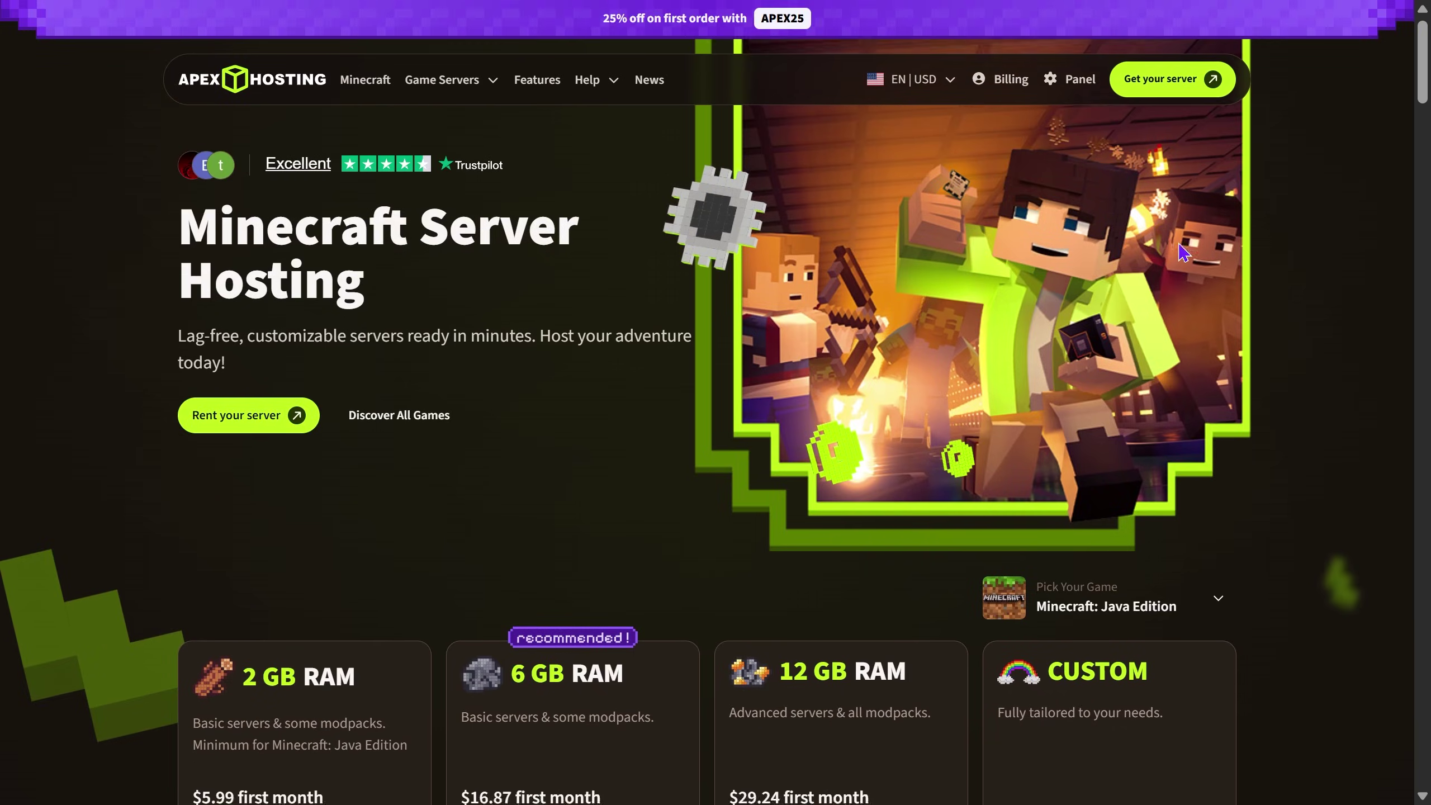
Examine the Apex Hosting Minecraft server page, including the first-order discount, RAM plans, monthly prices and EX Series
scroll(1184, 253, "down", 2)
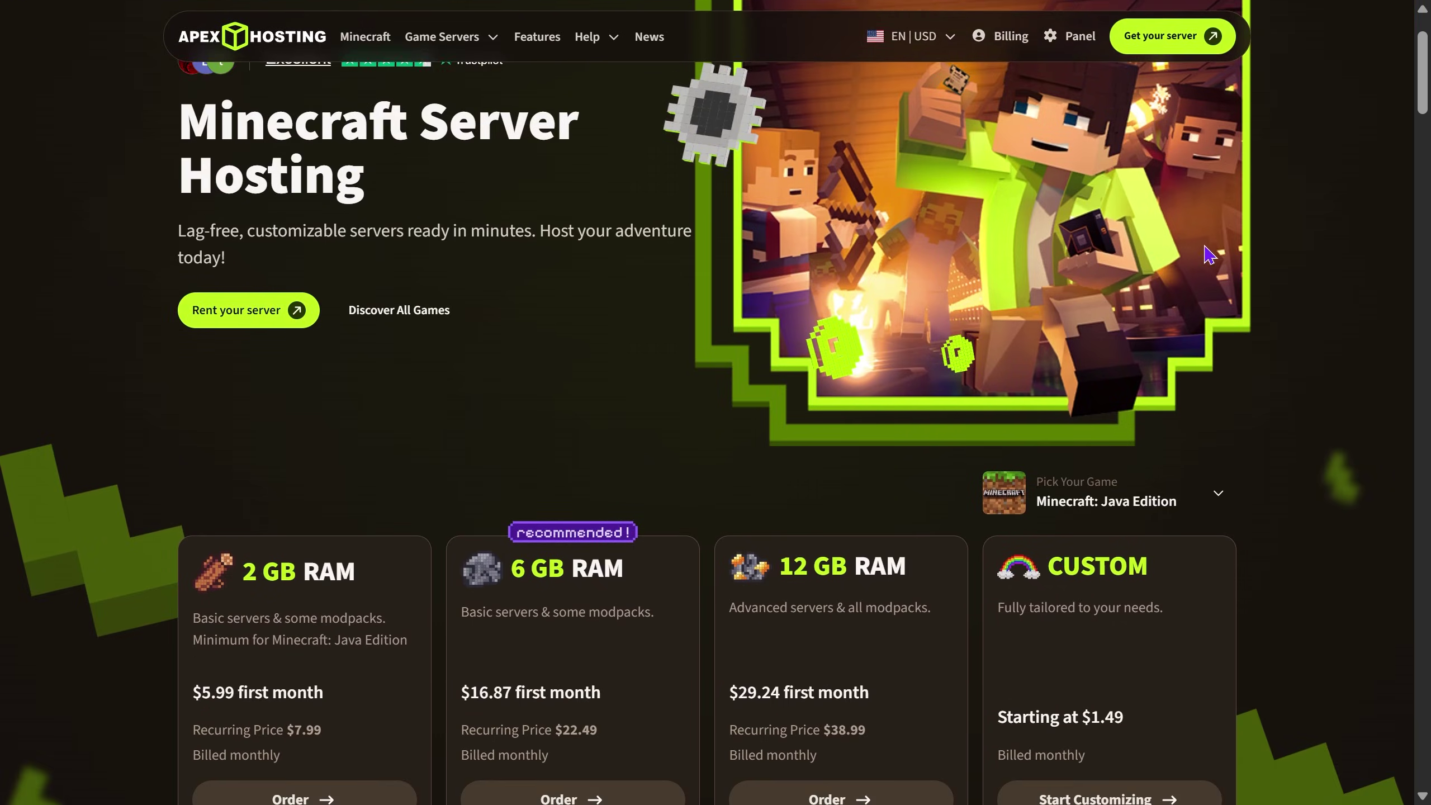
scroll(892, 256, "up", 2)
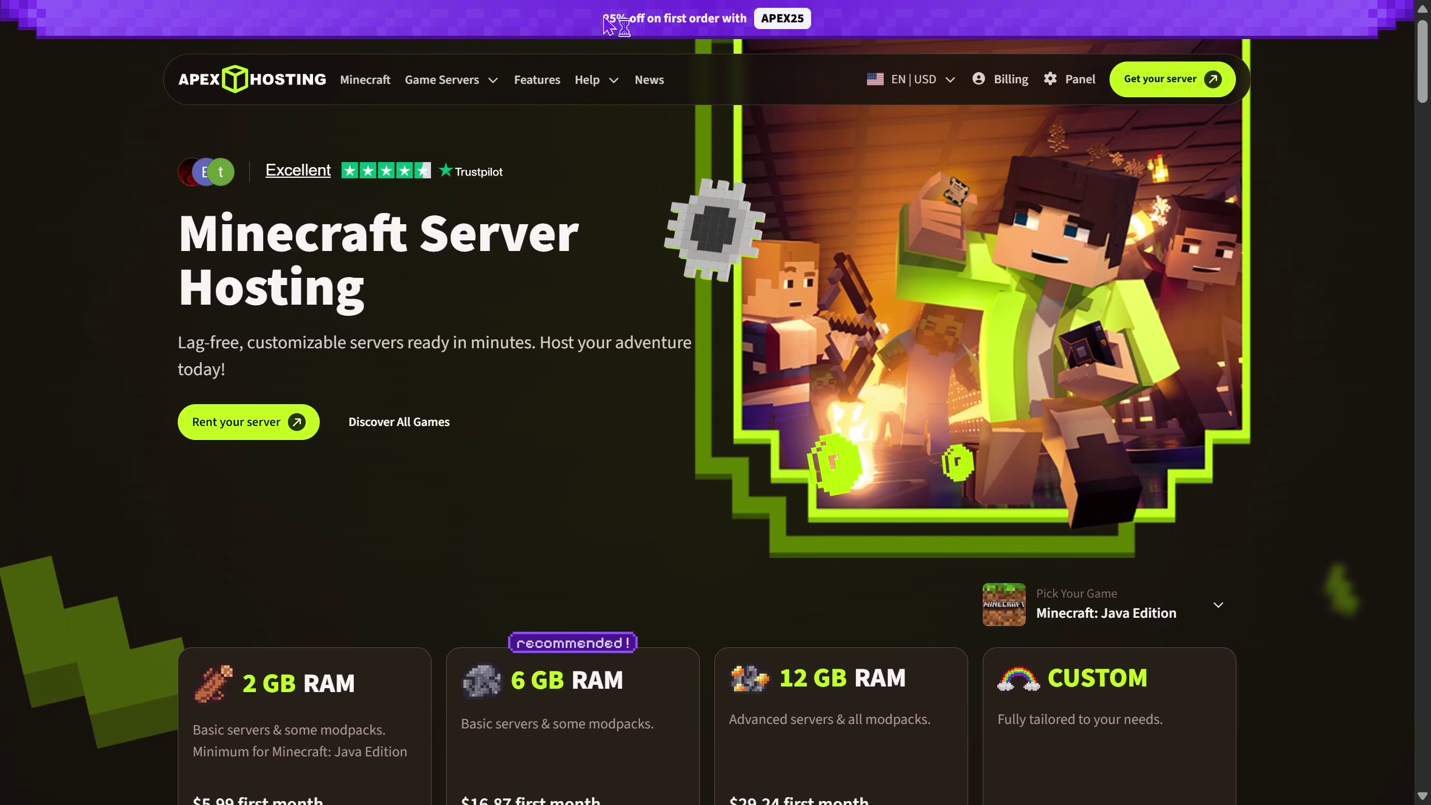
scroll(951, 303, "down", 20)
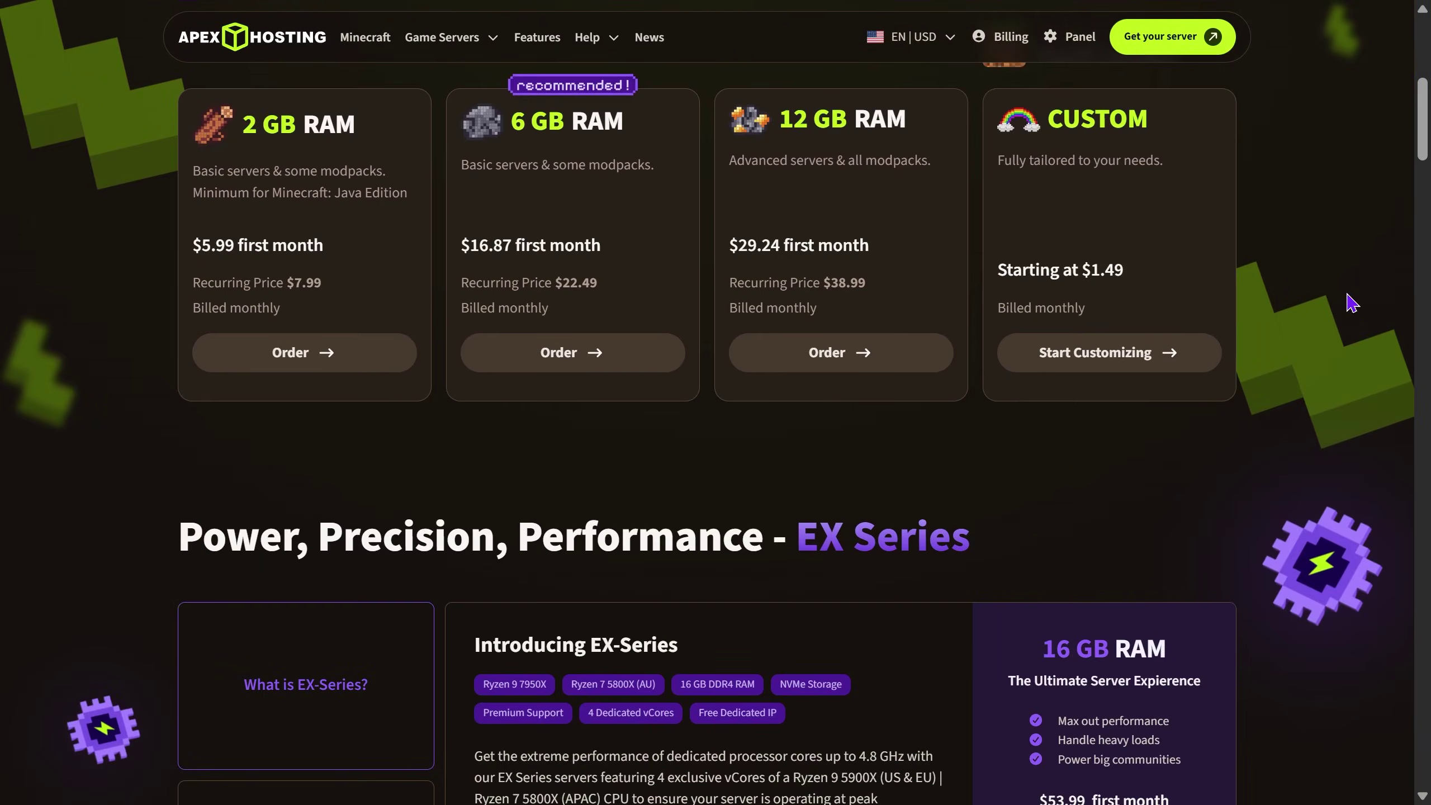
scroll(1289, 276, "up", 20)
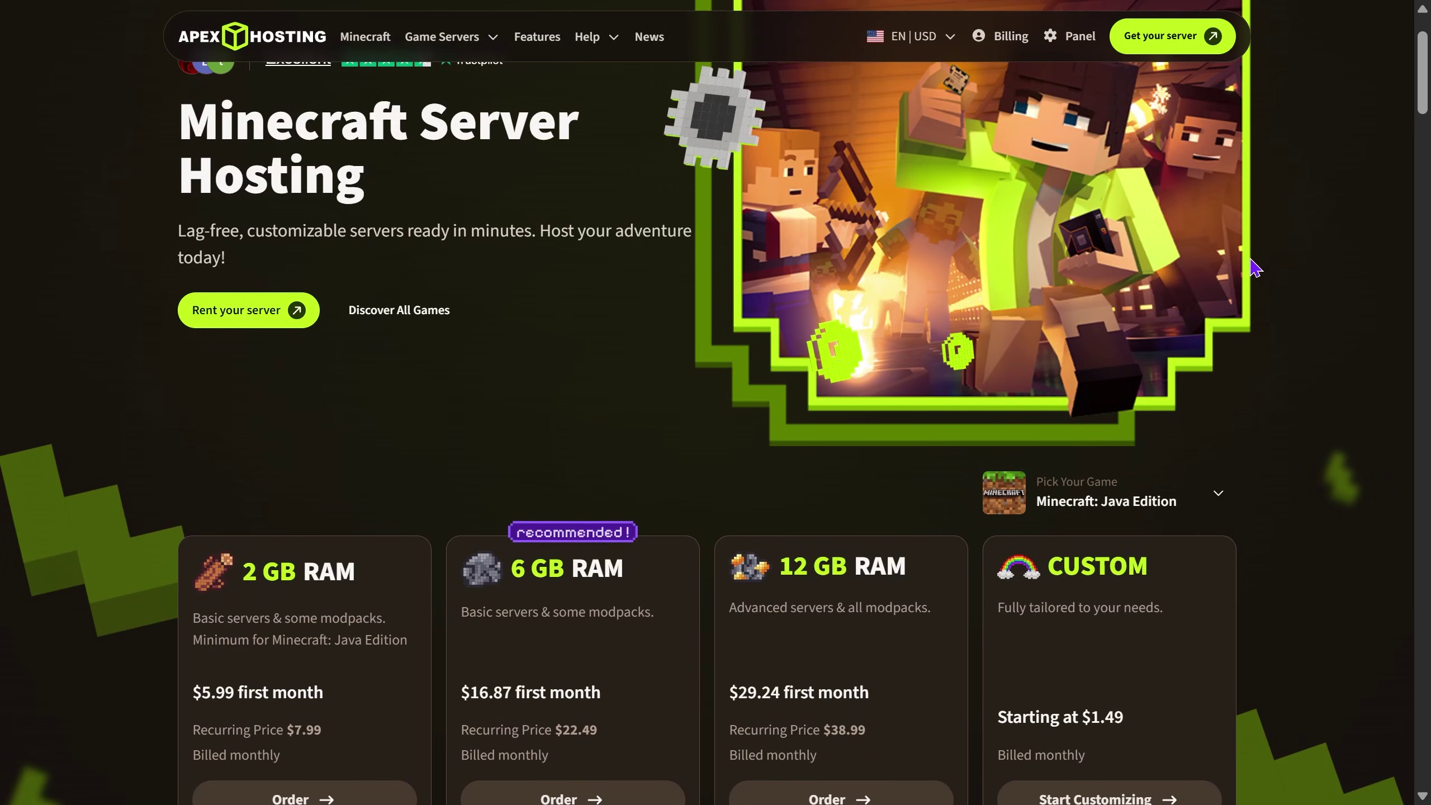
scroll(1240, 265, "down", 5)
scroll(1272, 243, "up", 6)
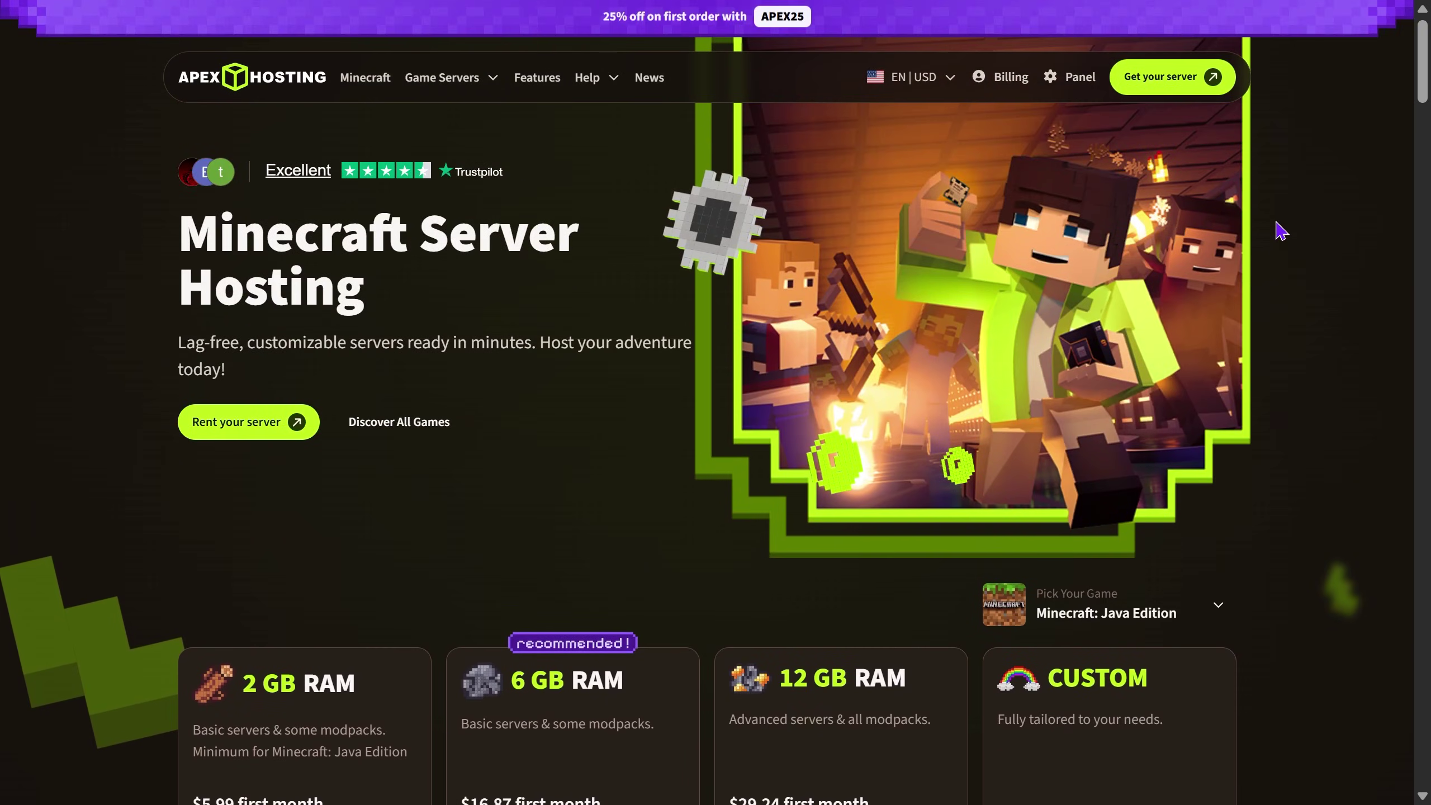
scroll(1184, 254, "down", 10)
scroll(992, 307, "up", 5)
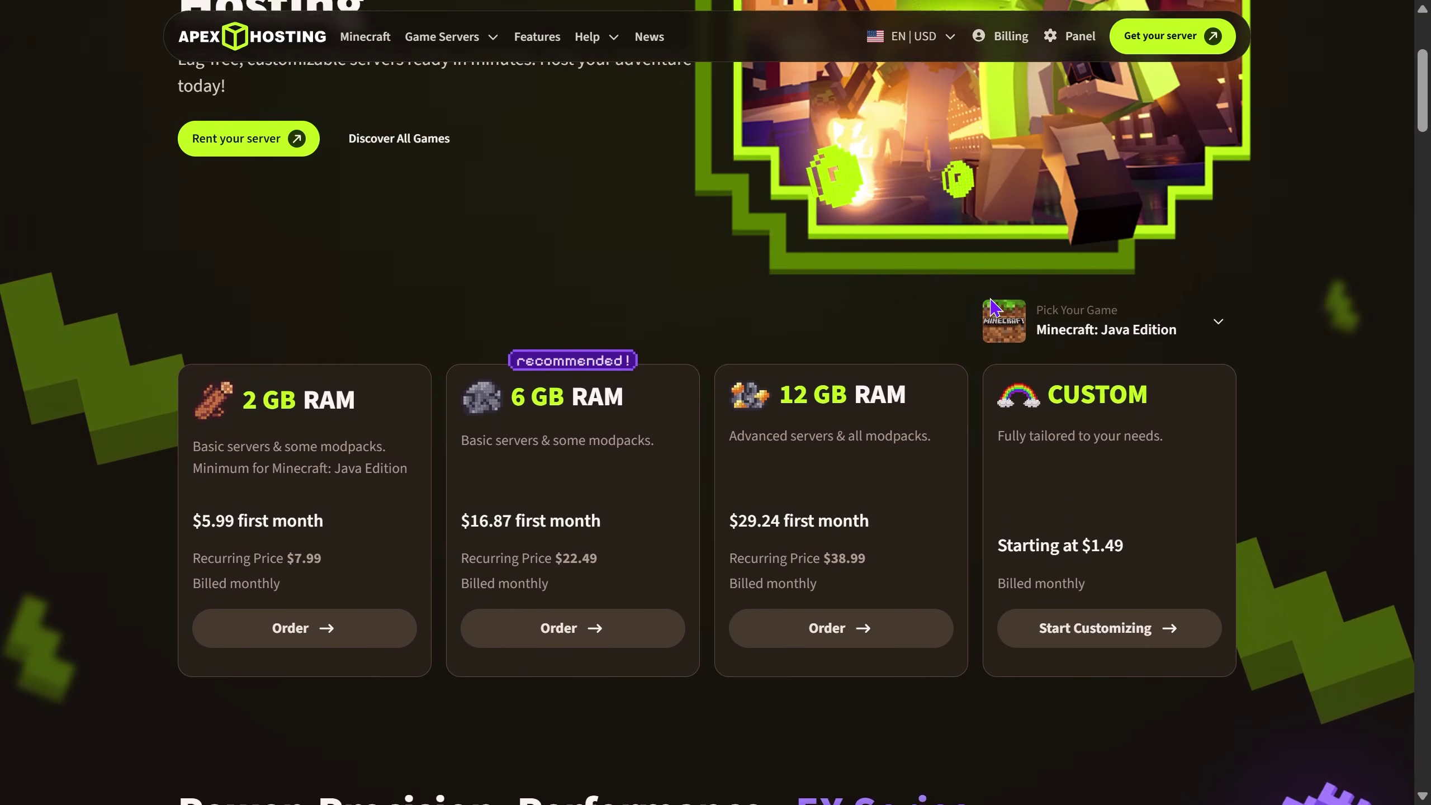
Browse the Apex Hosting list of supported games, close it, and view the One-Click Mod & Plugin Installer section
left_click(1128, 384)
scroll(1178, 454, "down", 3)
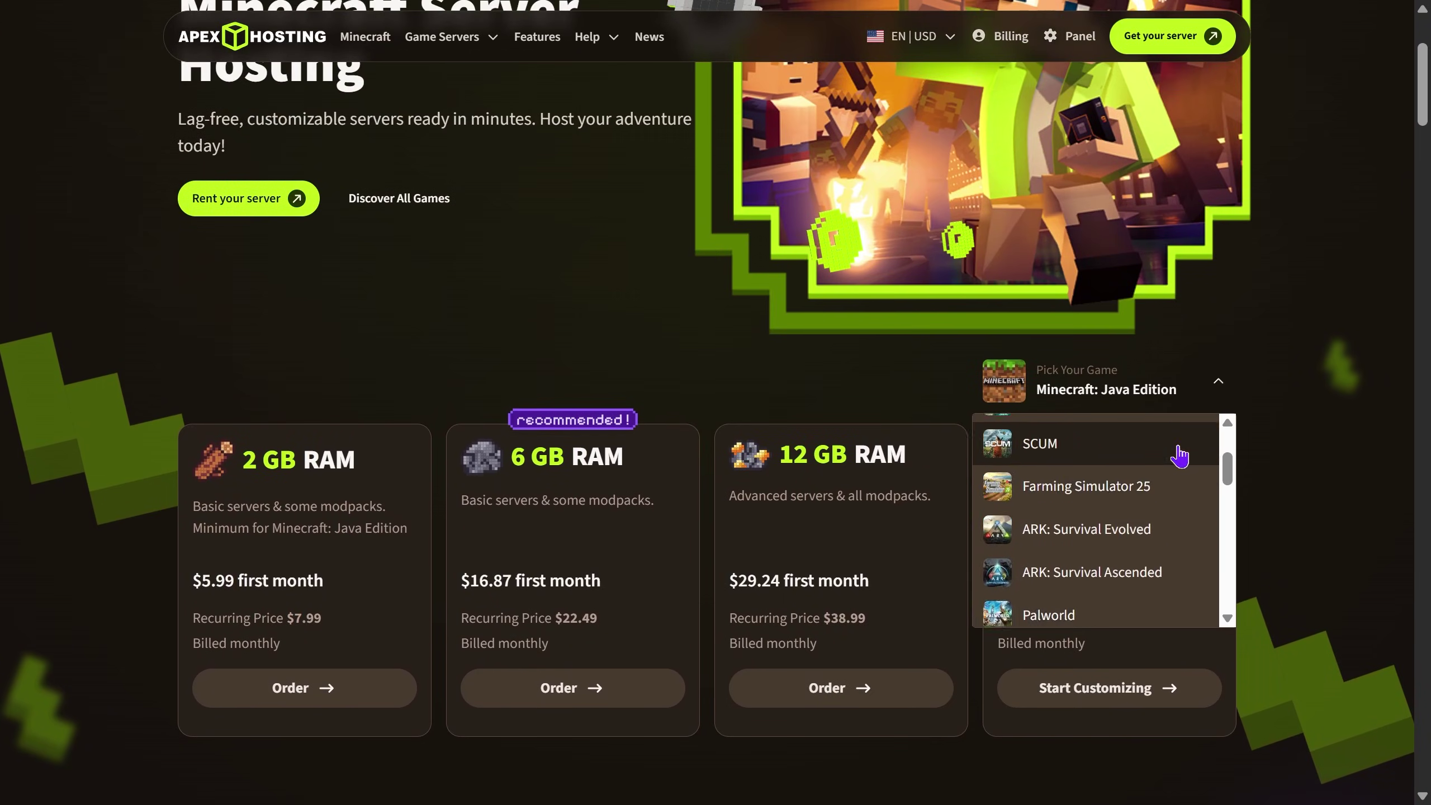
scroll(1190, 462, "up", 3)
left_click(1223, 377)
scroll(860, 431, "down", 10)
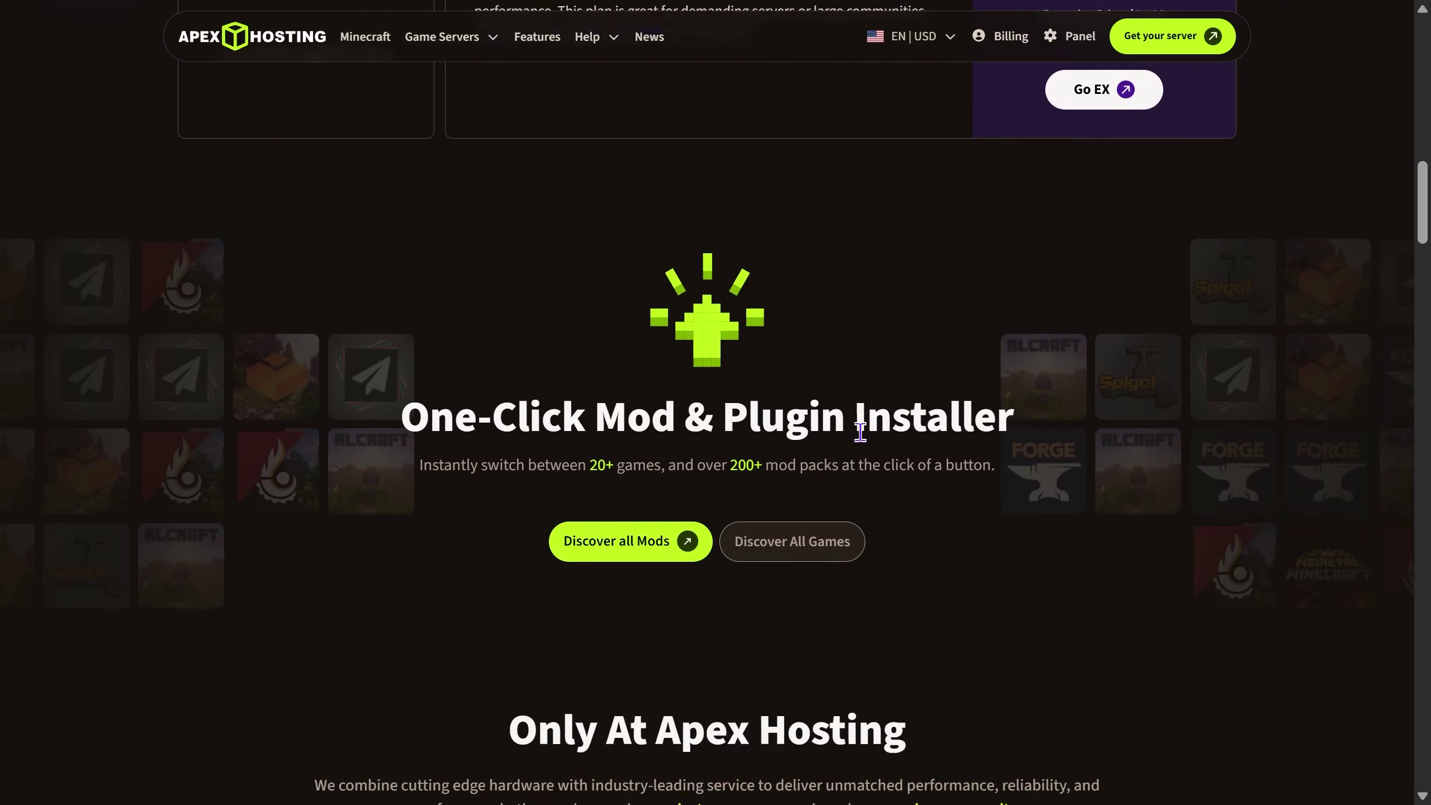
Examine the rest of the Apex Hosting page, including the mod installer, Only At Apex Hosting features, supported games and server locations
scroll(860, 432, "down", 9)
scroll(958, 396, "up", 6)
left_click_drag(402, 223, 533, 228)
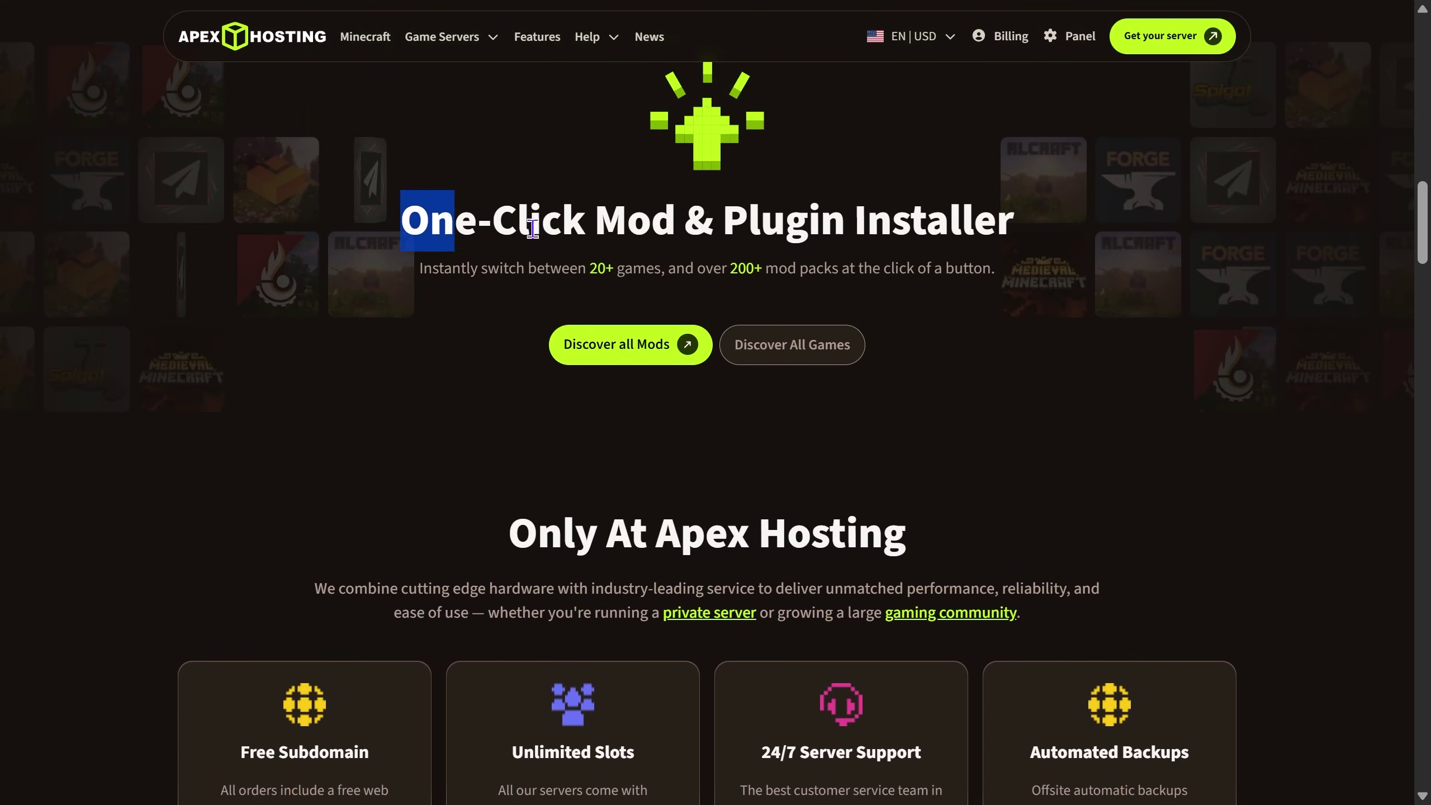
left_click(644, 231)
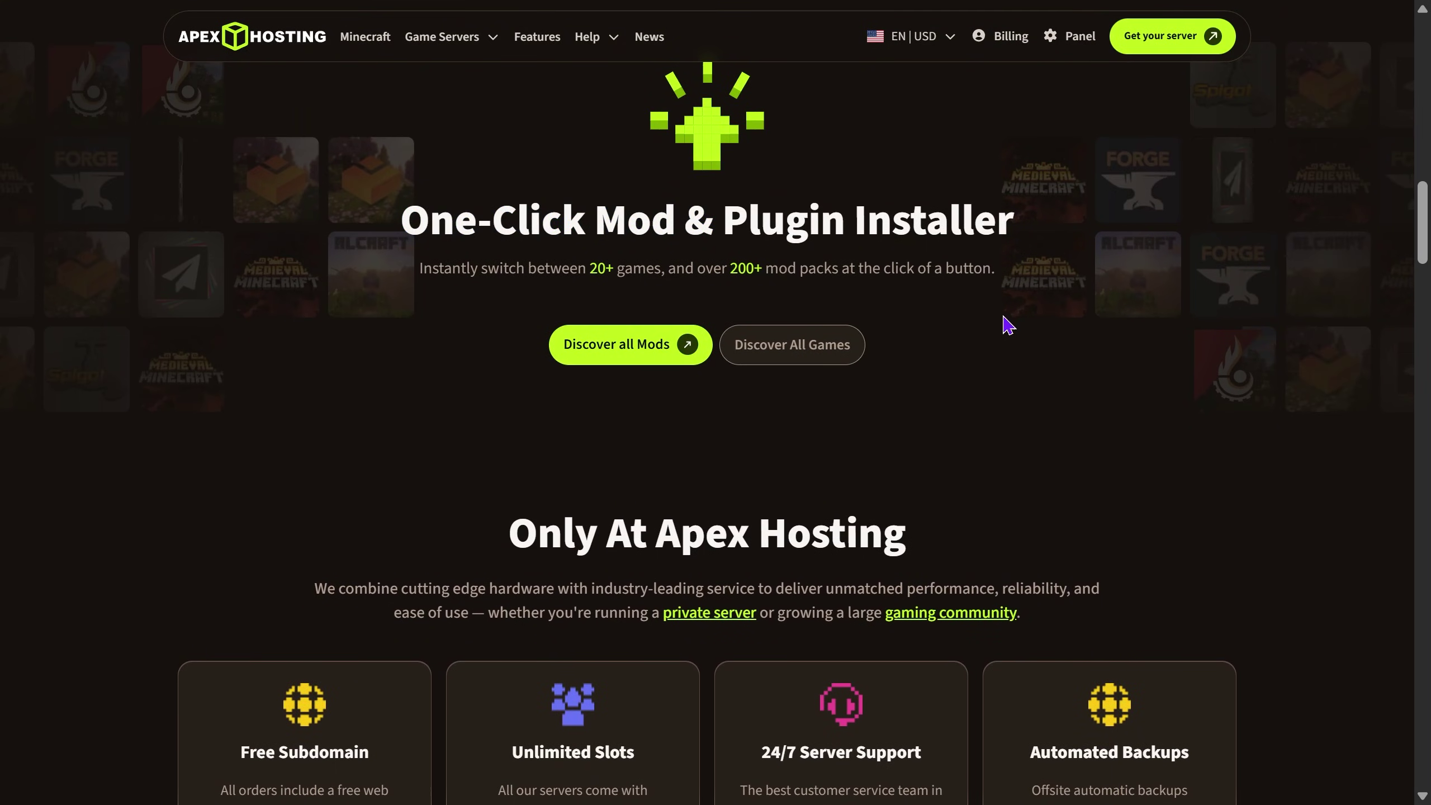
scroll(623, 403, "down", 6)
scroll(223, 299, "down", 9)
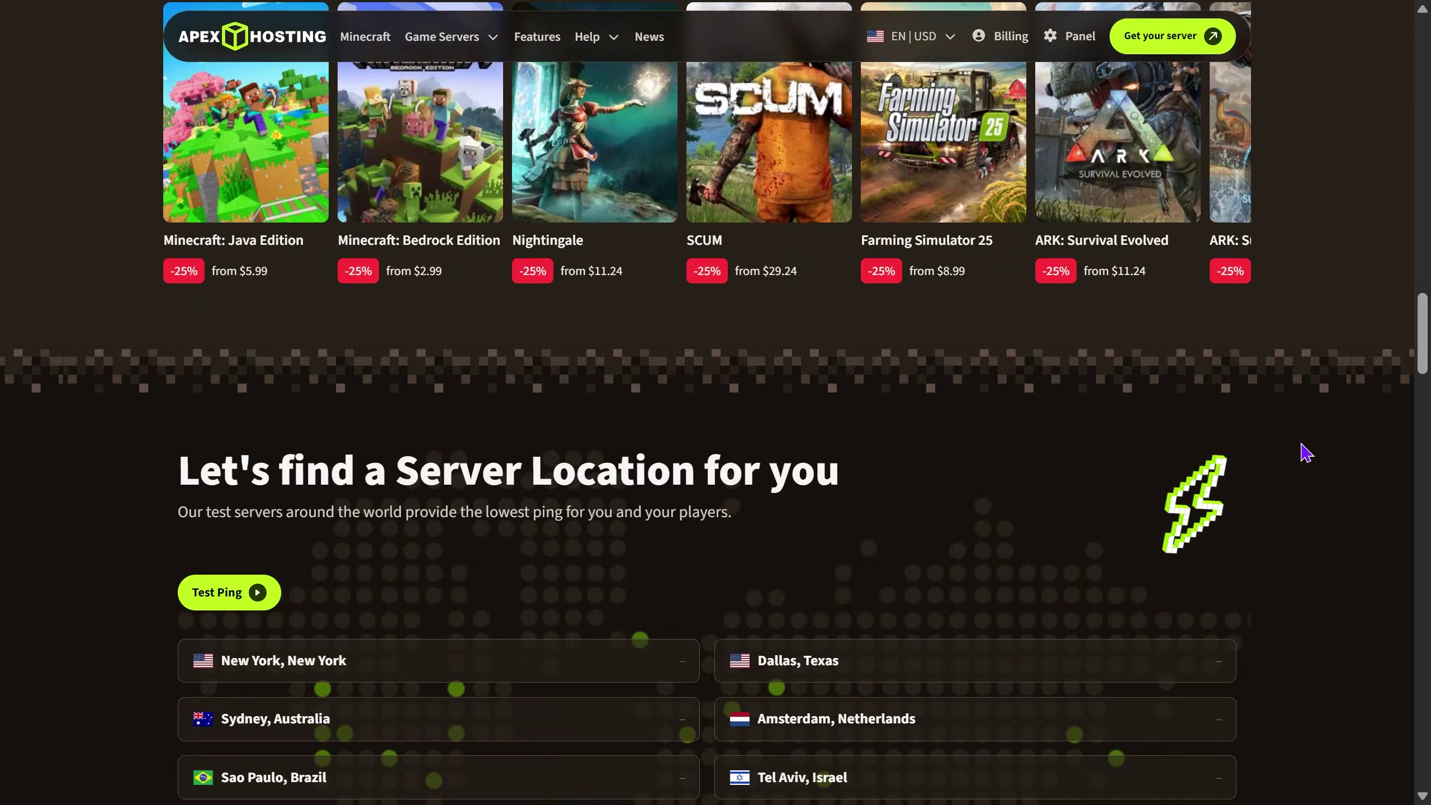
scroll(1303, 451, "down", 8)
scroll(1423, 361, "up", 5)
left_click_drag(1423, 360, 637, 46)
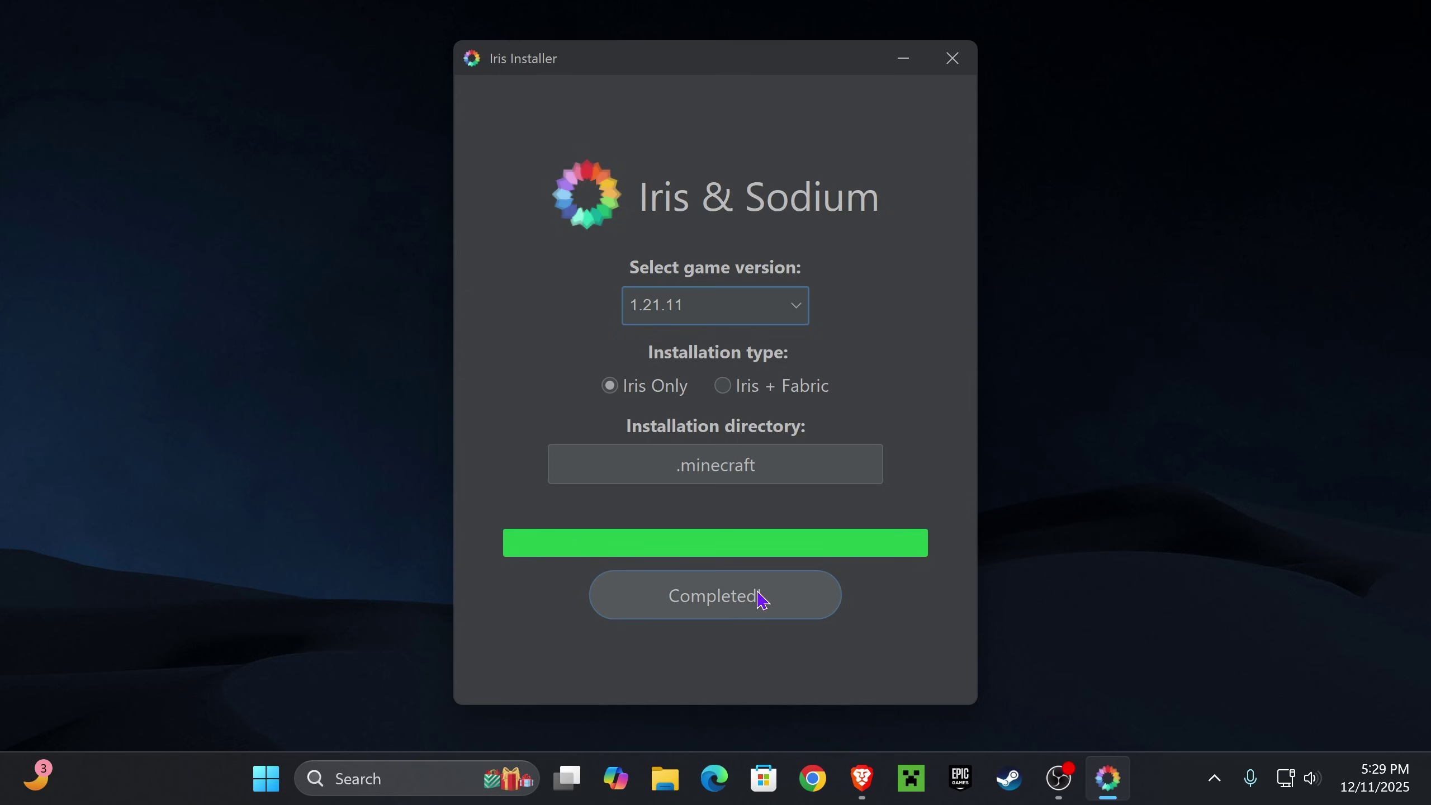
Close the completed Iris installer and delete its Iris-Installer jar file from the desktop
left_click(951, 58)
left_click_drag(1014, 138, 699, 286)
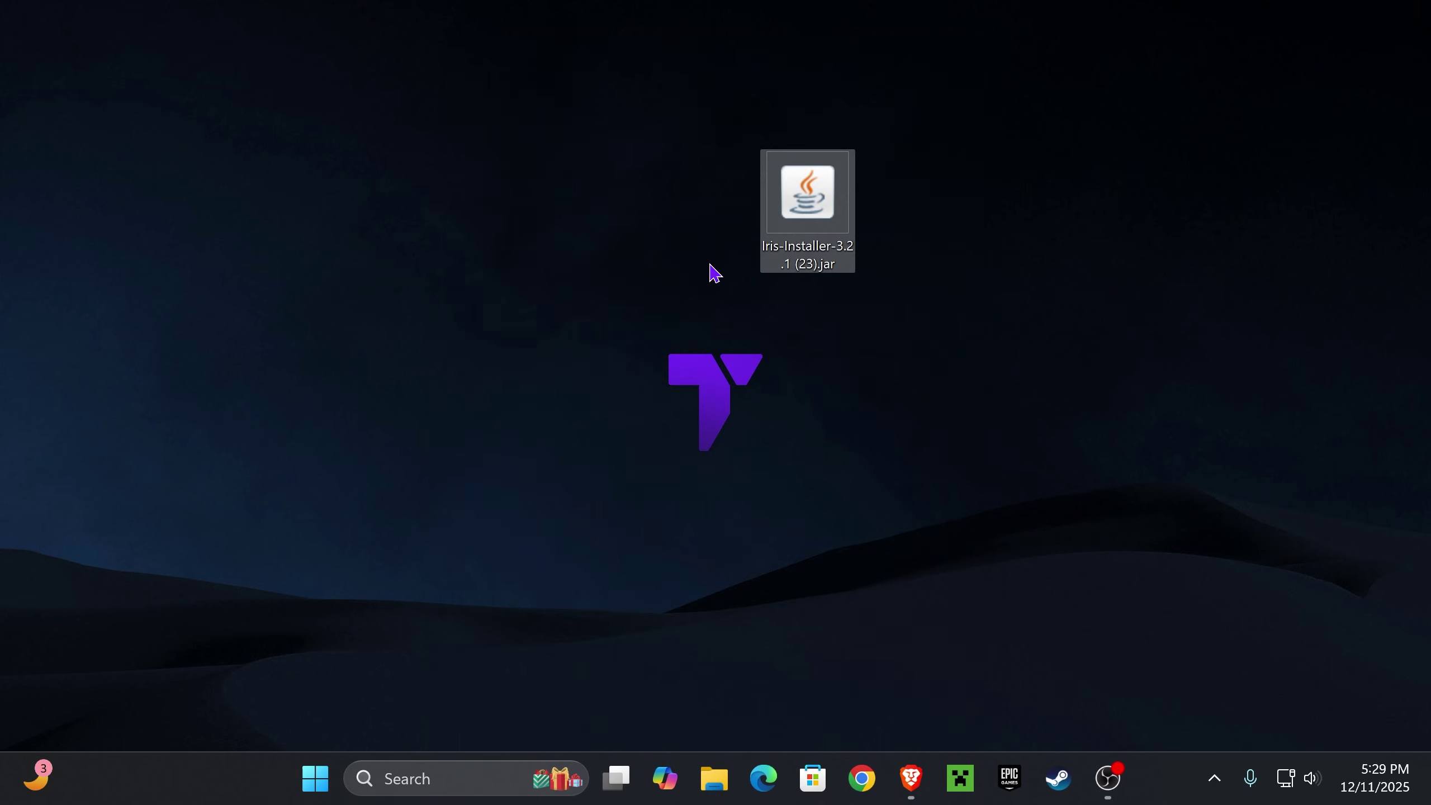
key("Delete")
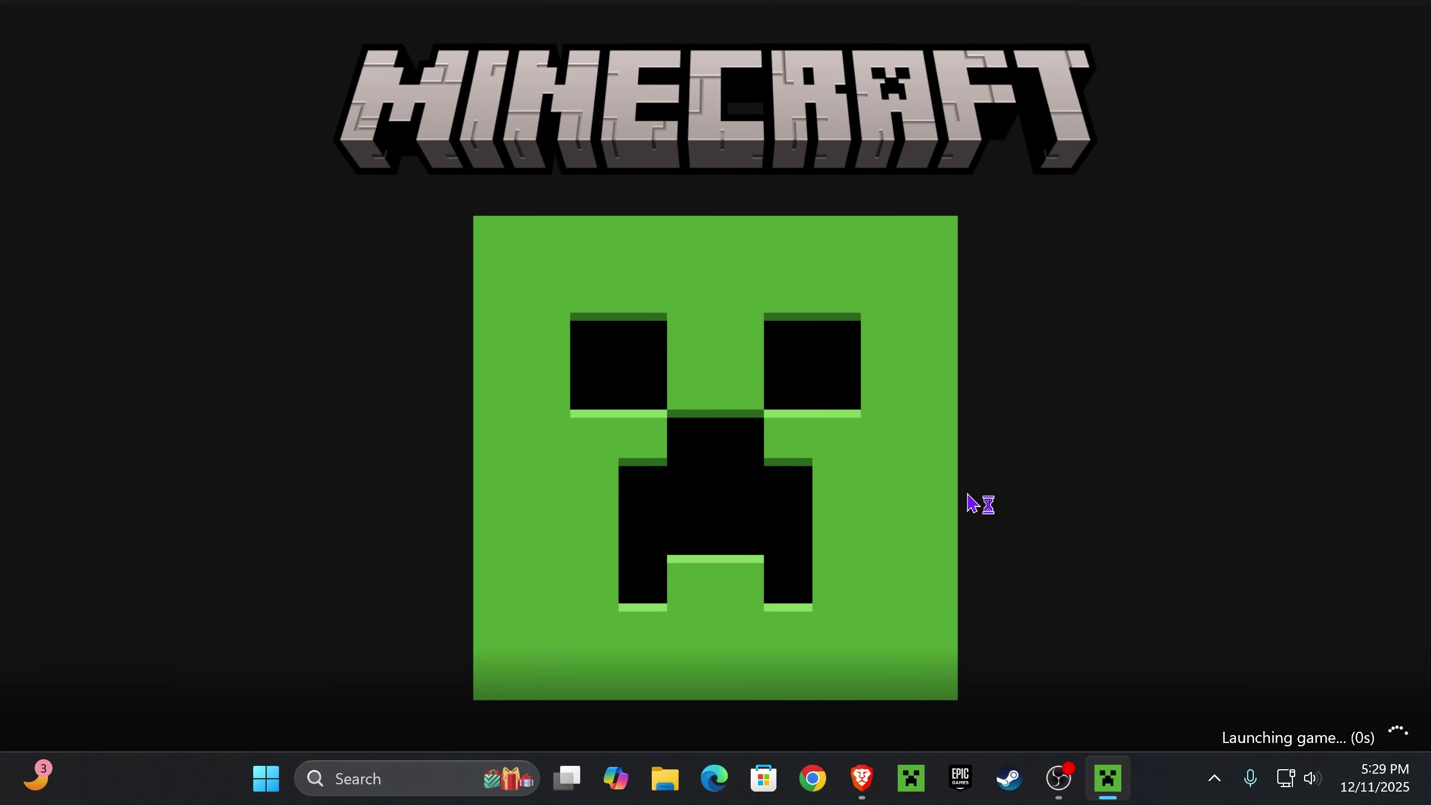
Switch to the browser and read through the Tutorialy article on the Top 10 Best Free Shaders for Minecraft
left_click(862, 778)
left_click(641, 11)
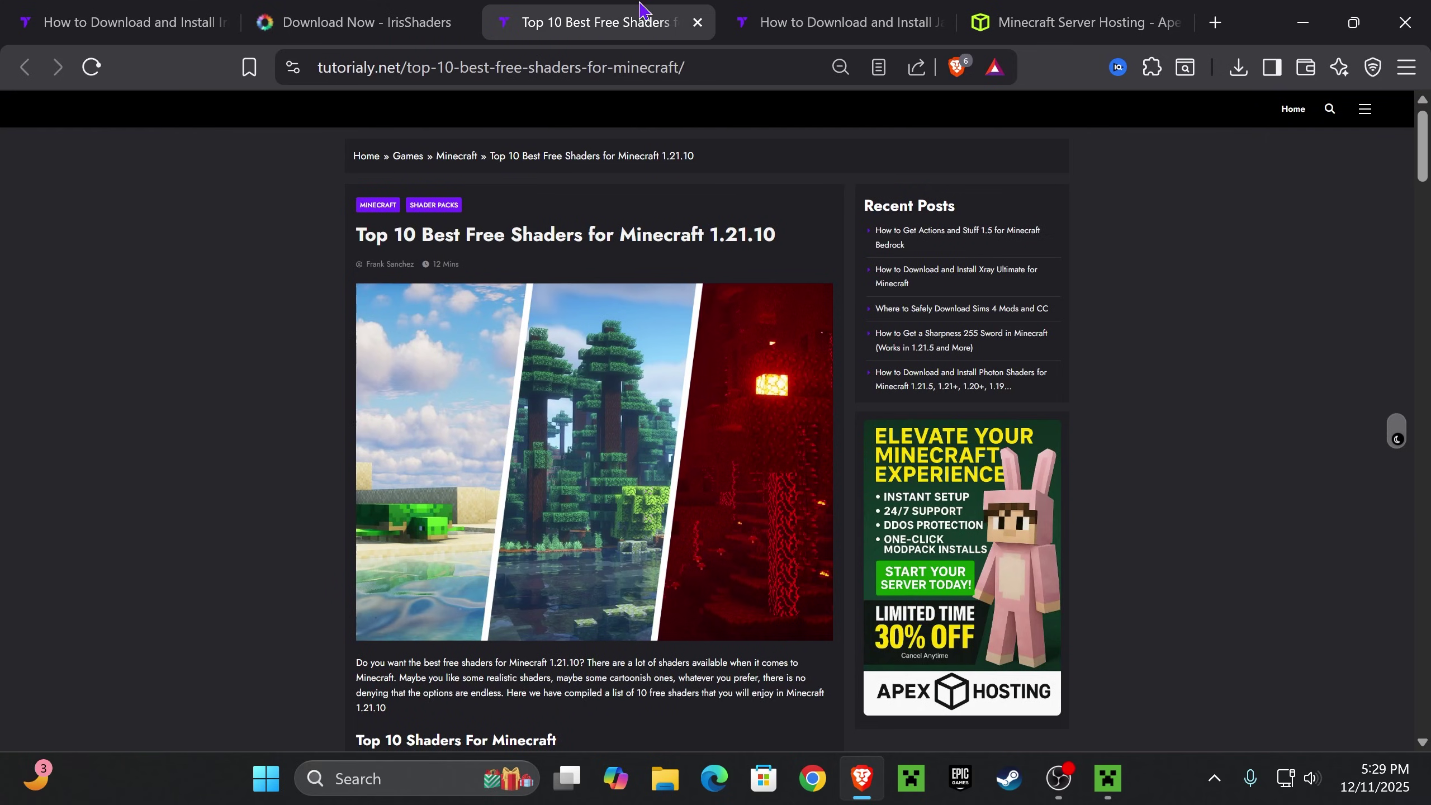
scroll(714, 326, "down", 20)
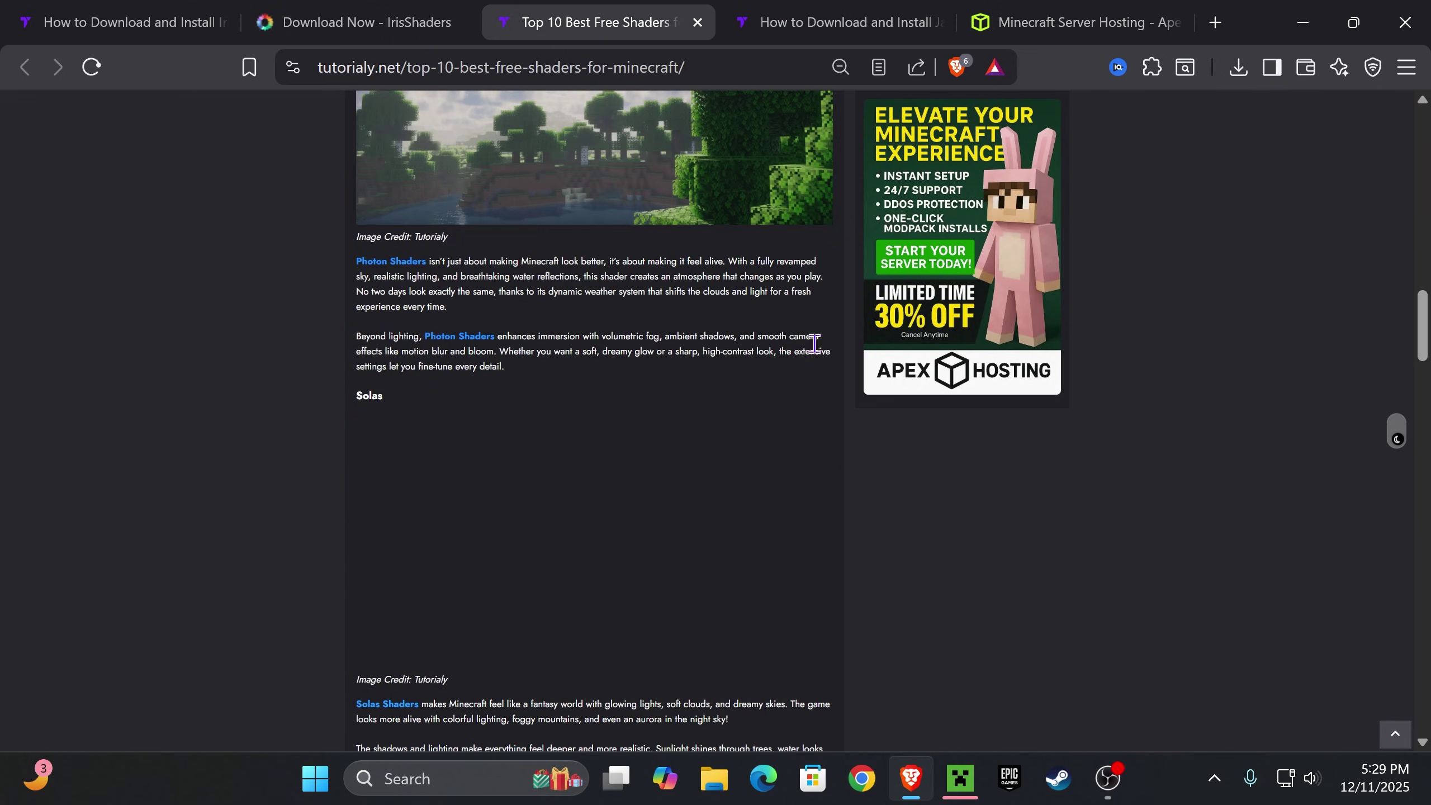
scroll(793, 344, "down", 20)
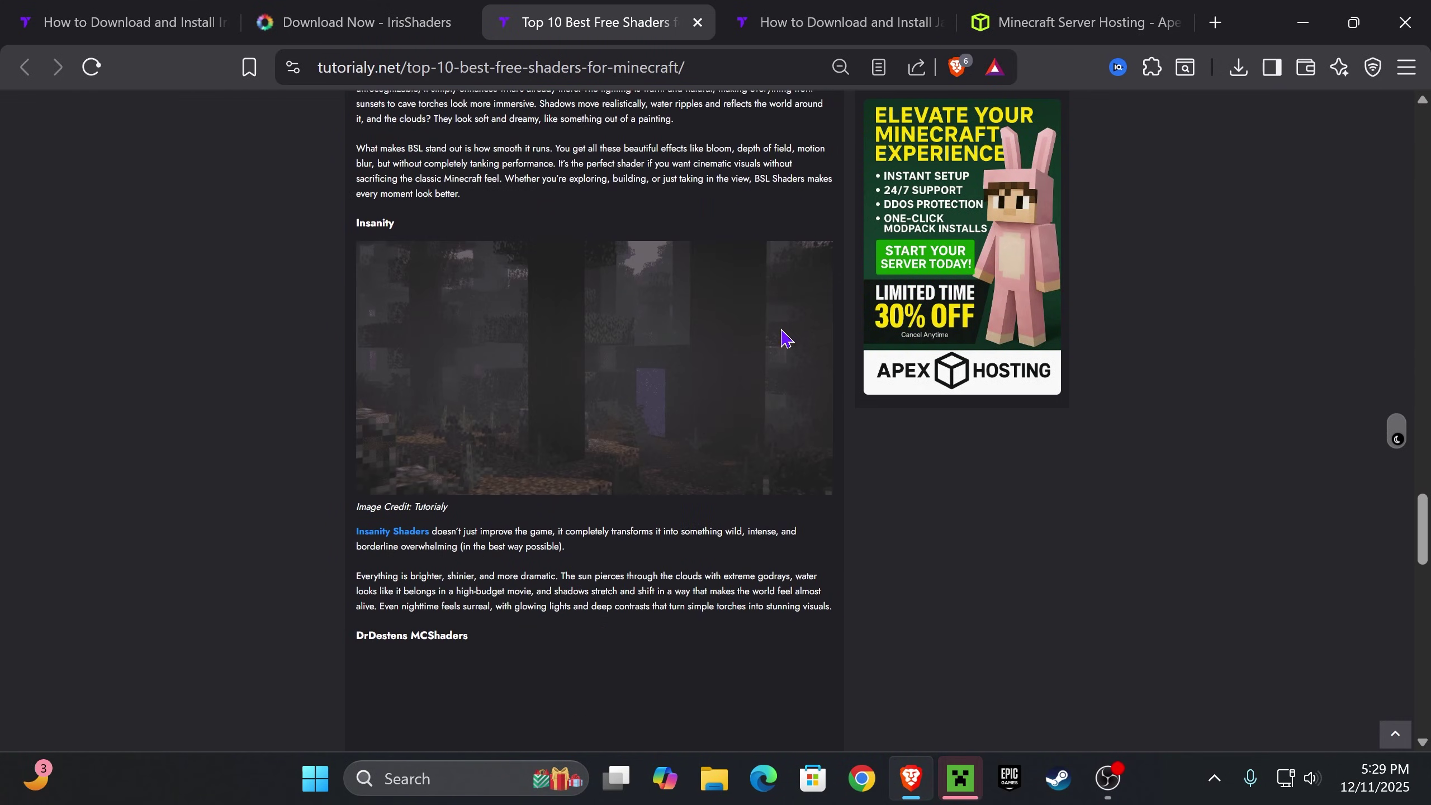
scroll(786, 338, "down", 10)
key("Home")
scroll(715, 297, "down", 20)
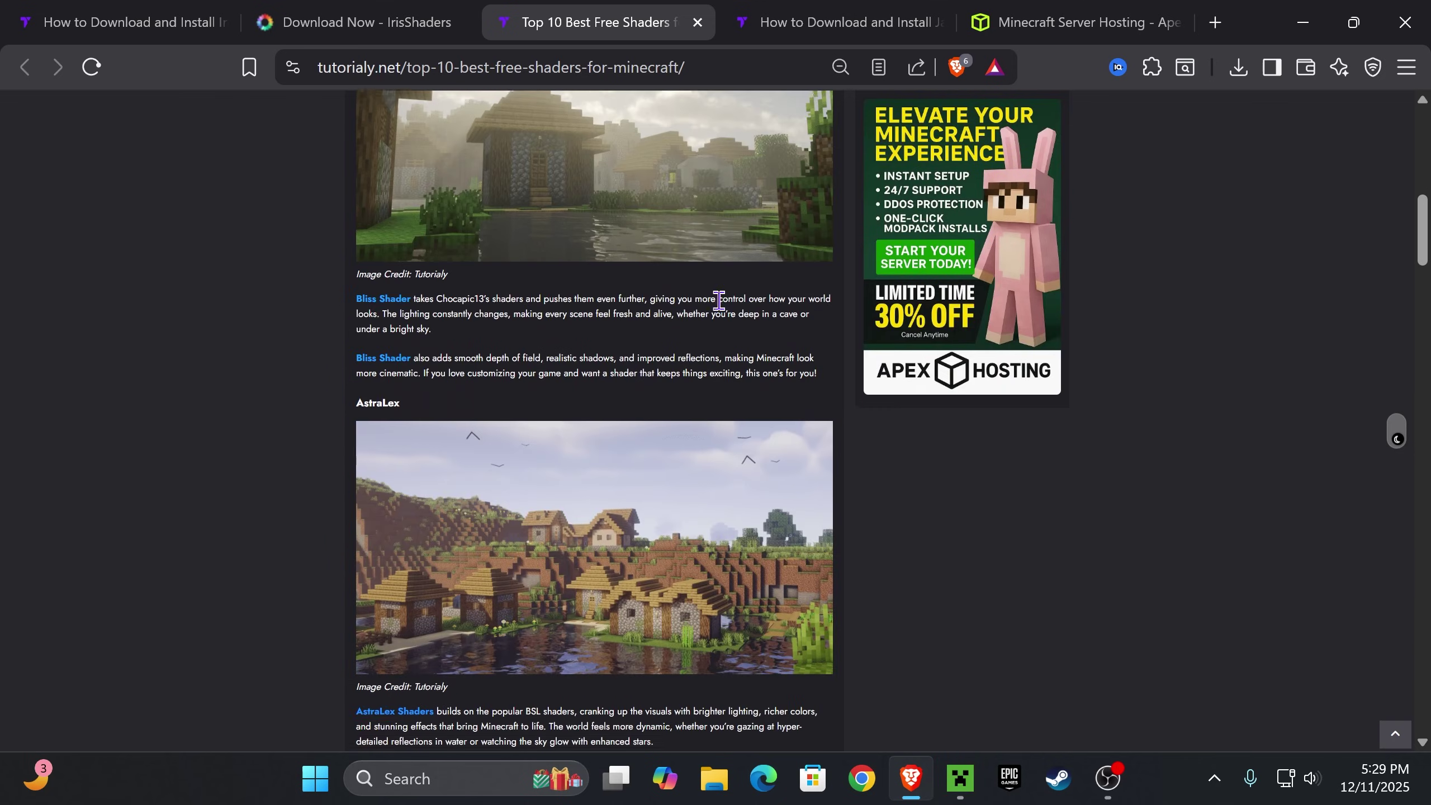
scroll(724, 316, "up", 15)
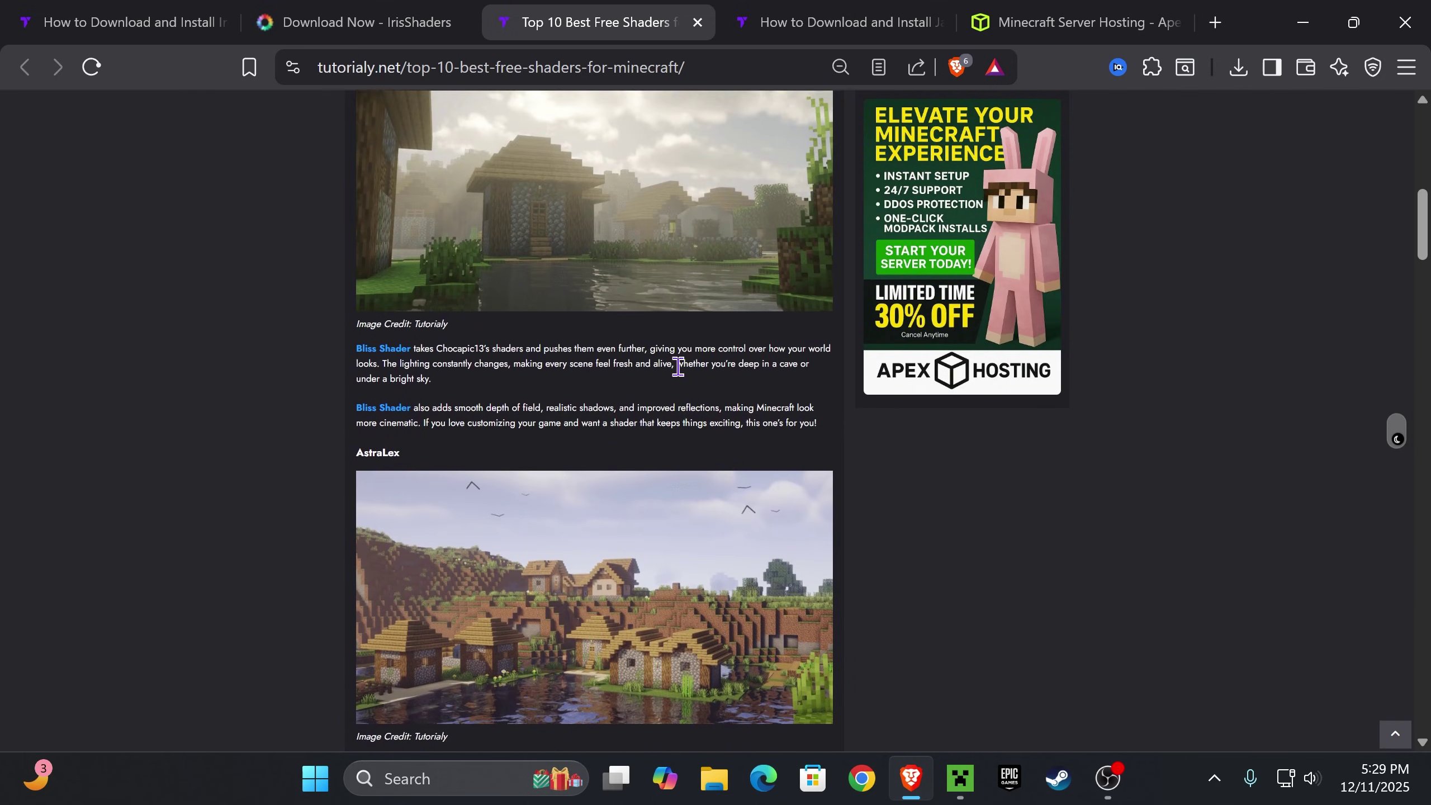
scroll(549, 360, "down", 4)
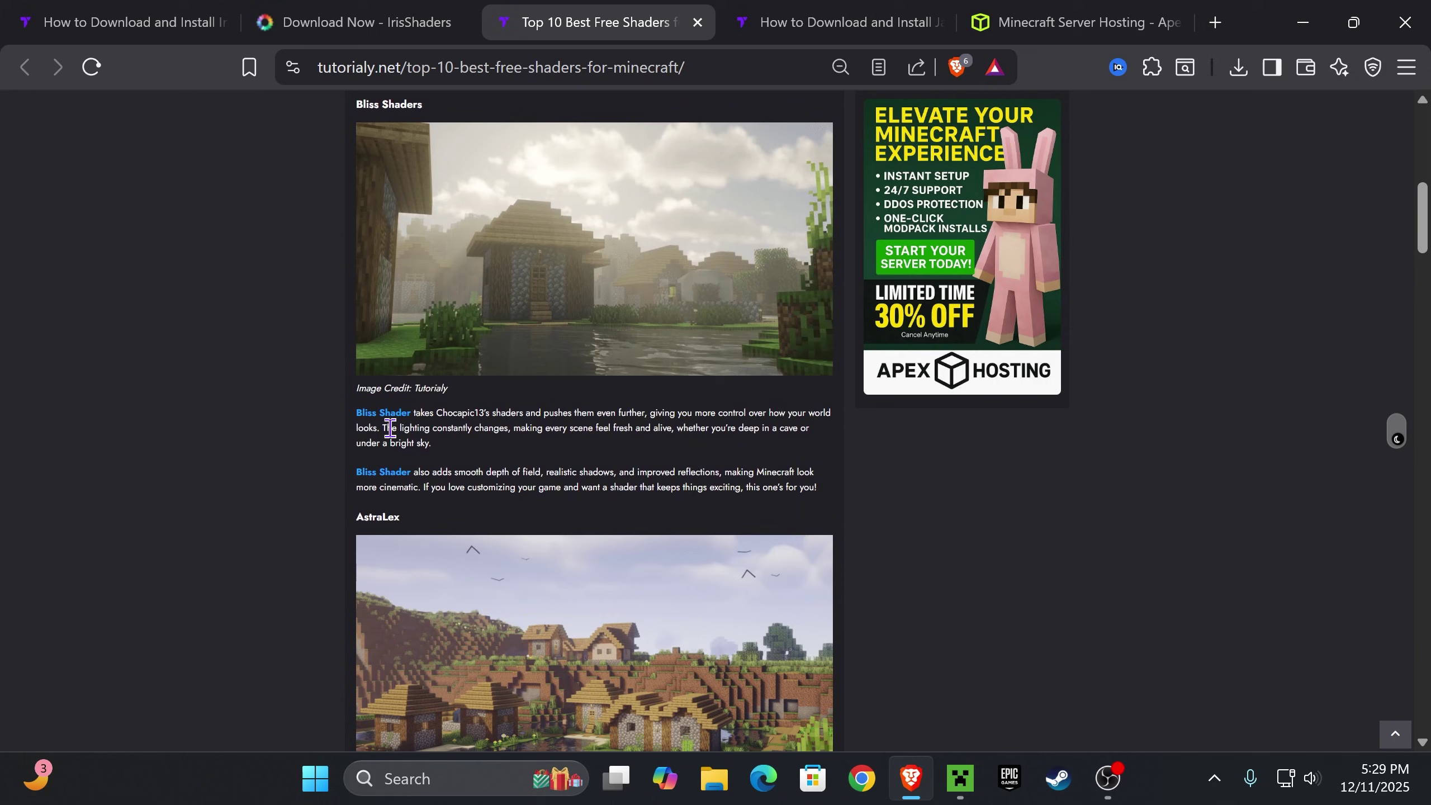
Open the Bliss Shaders versions page from the article, filter it to game version 1.21.11 and download version 2.1.2
left_click(383, 413)
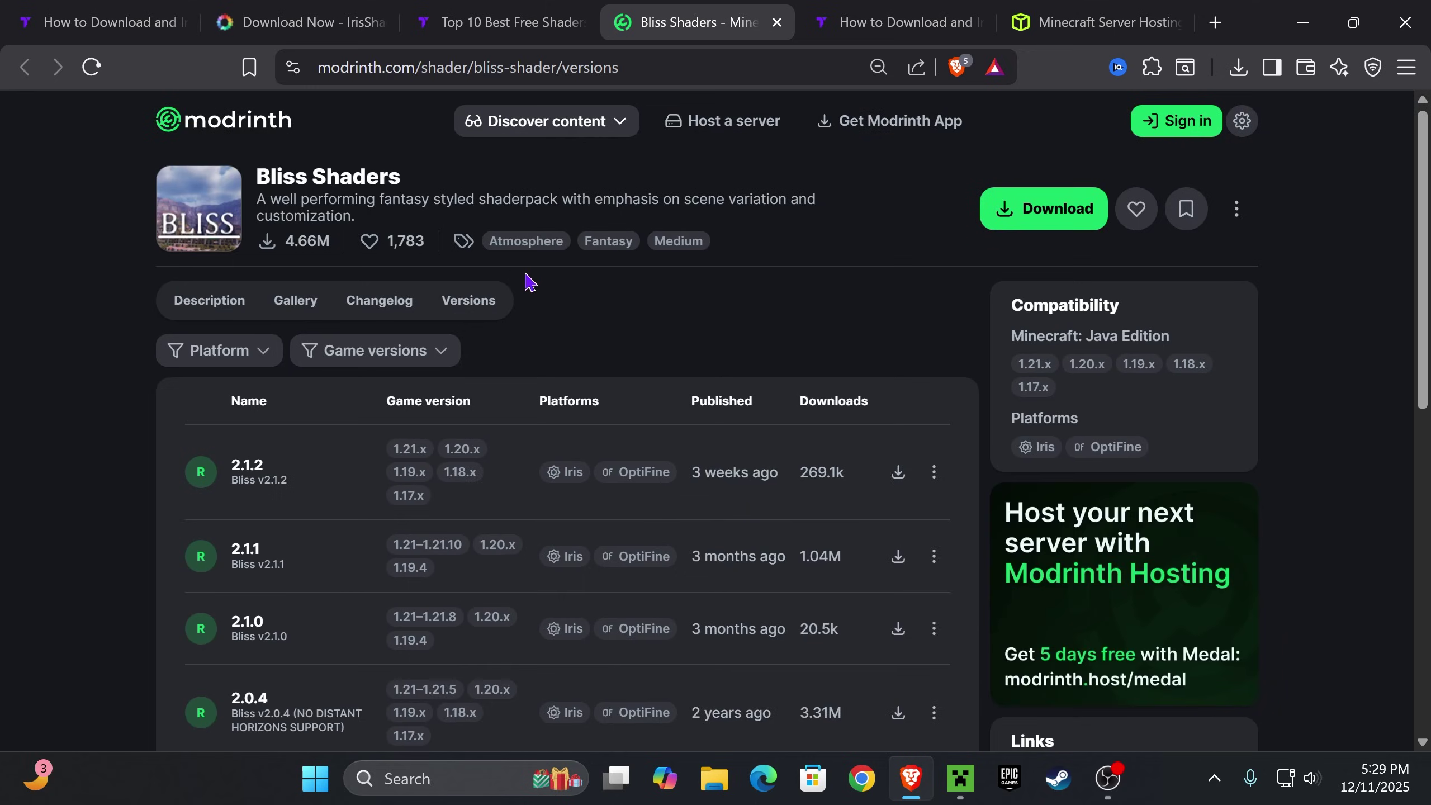
left_click(433, 364)
left_click(265, 441)
left_click(898, 492)
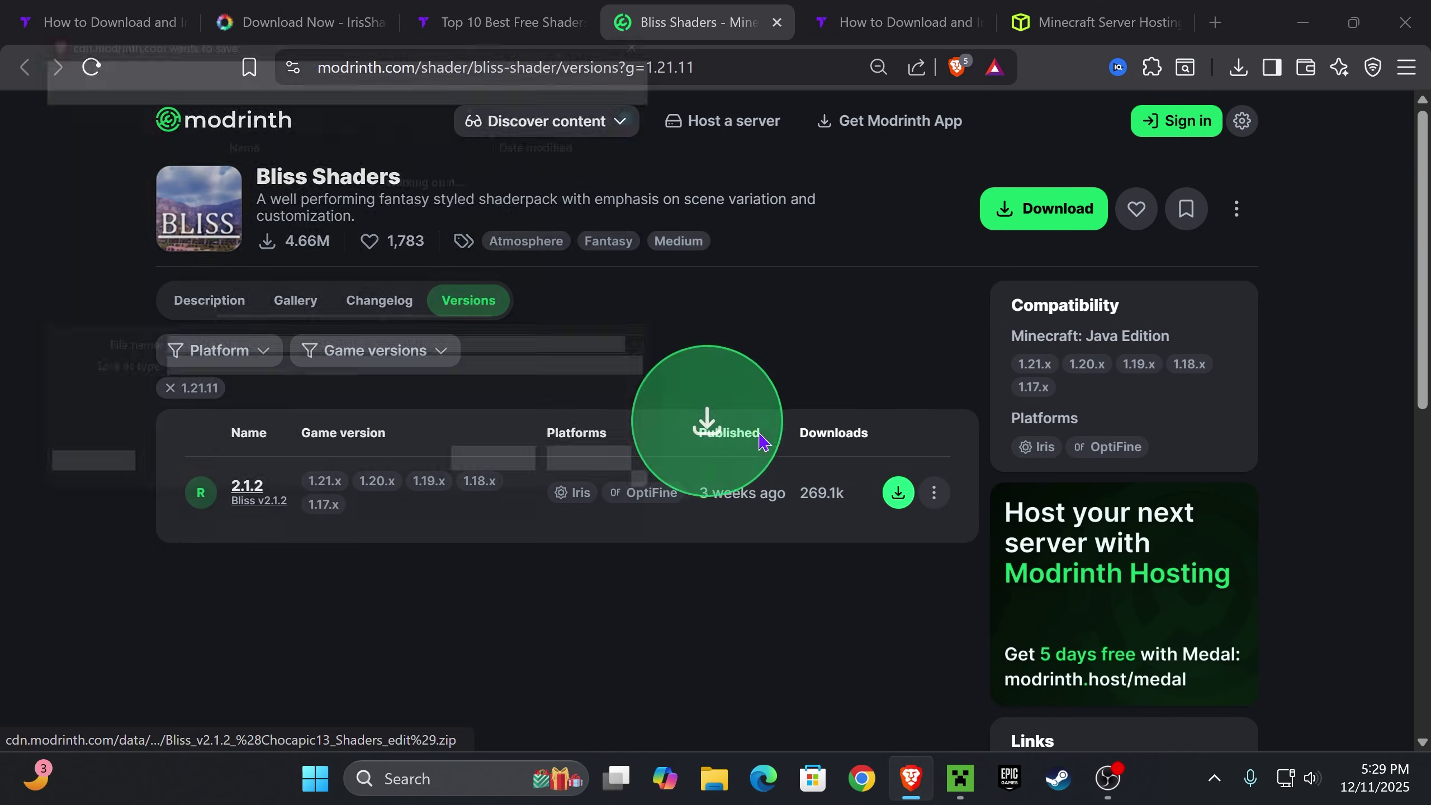
left_click(524, 495)
Place the downloaded Bliss_v2.1.2_(Chocapic13_Shaders_edit).zip on the desktop and minimize the browser
left_click_drag(1251, 22, 754, 501)
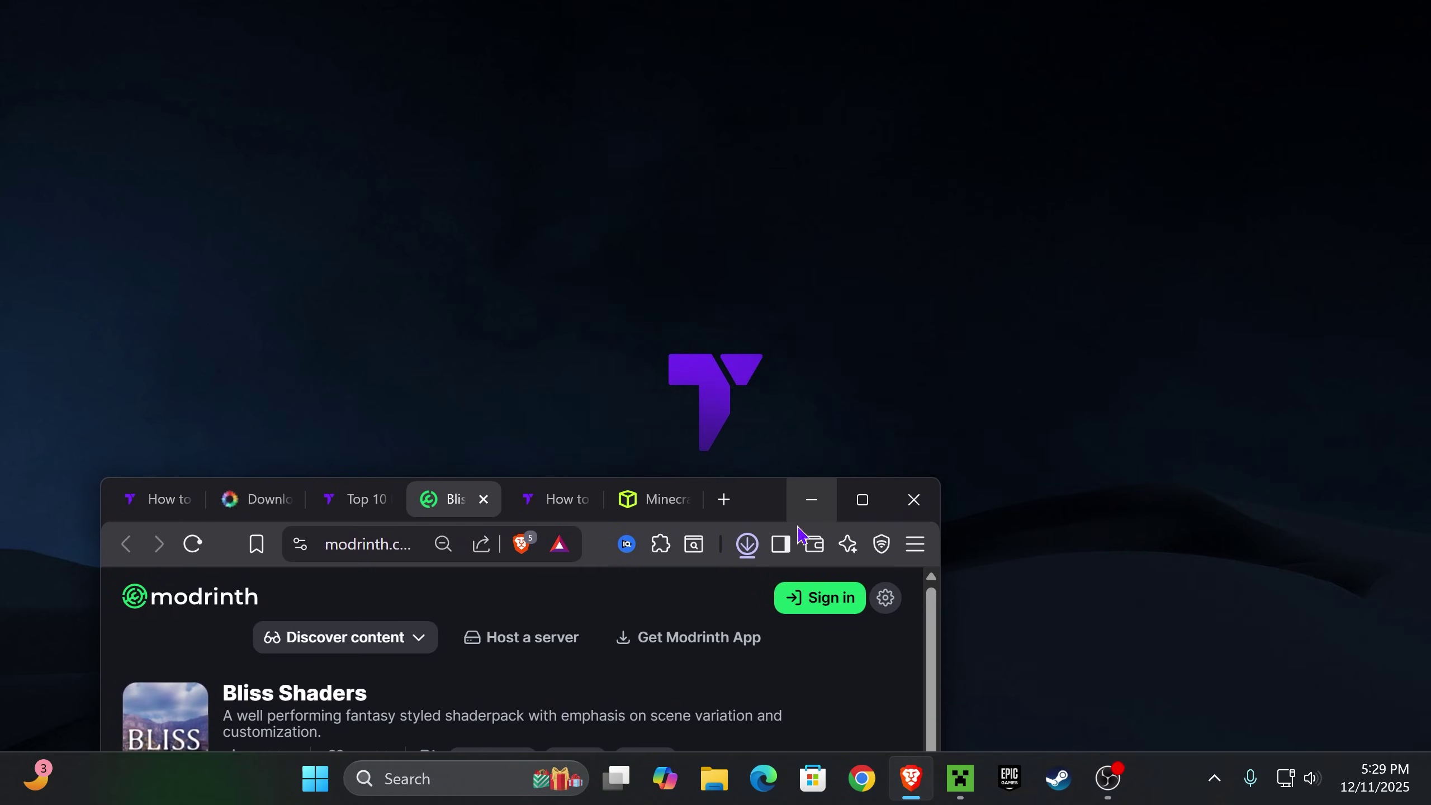
left_click(749, 544)
left_click_drag(535, 376, 879, 191)
left_click(813, 490)
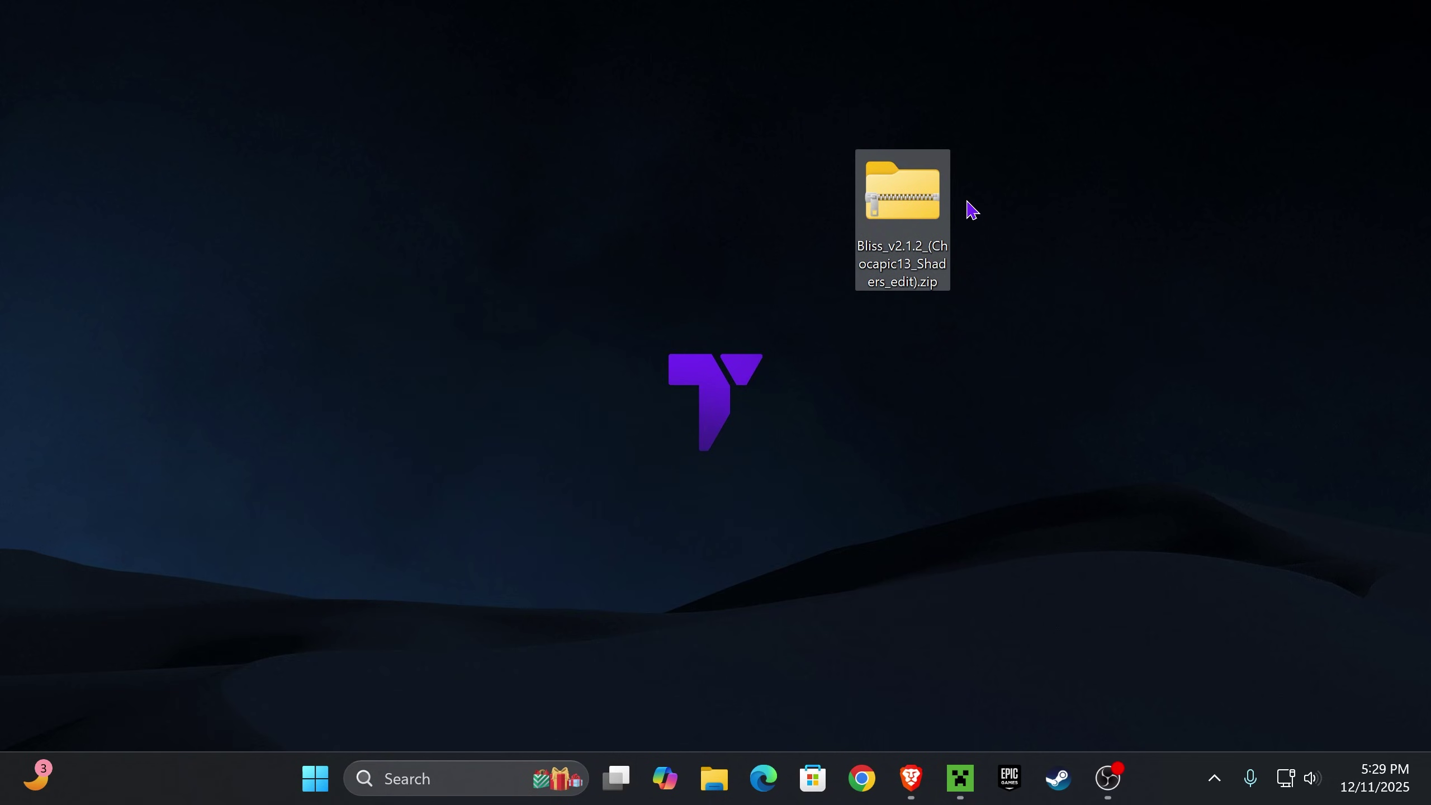
Switch to the Minecraft Launcher and make sure modded versions are shown in the Java Edition installations
left_click(962, 774)
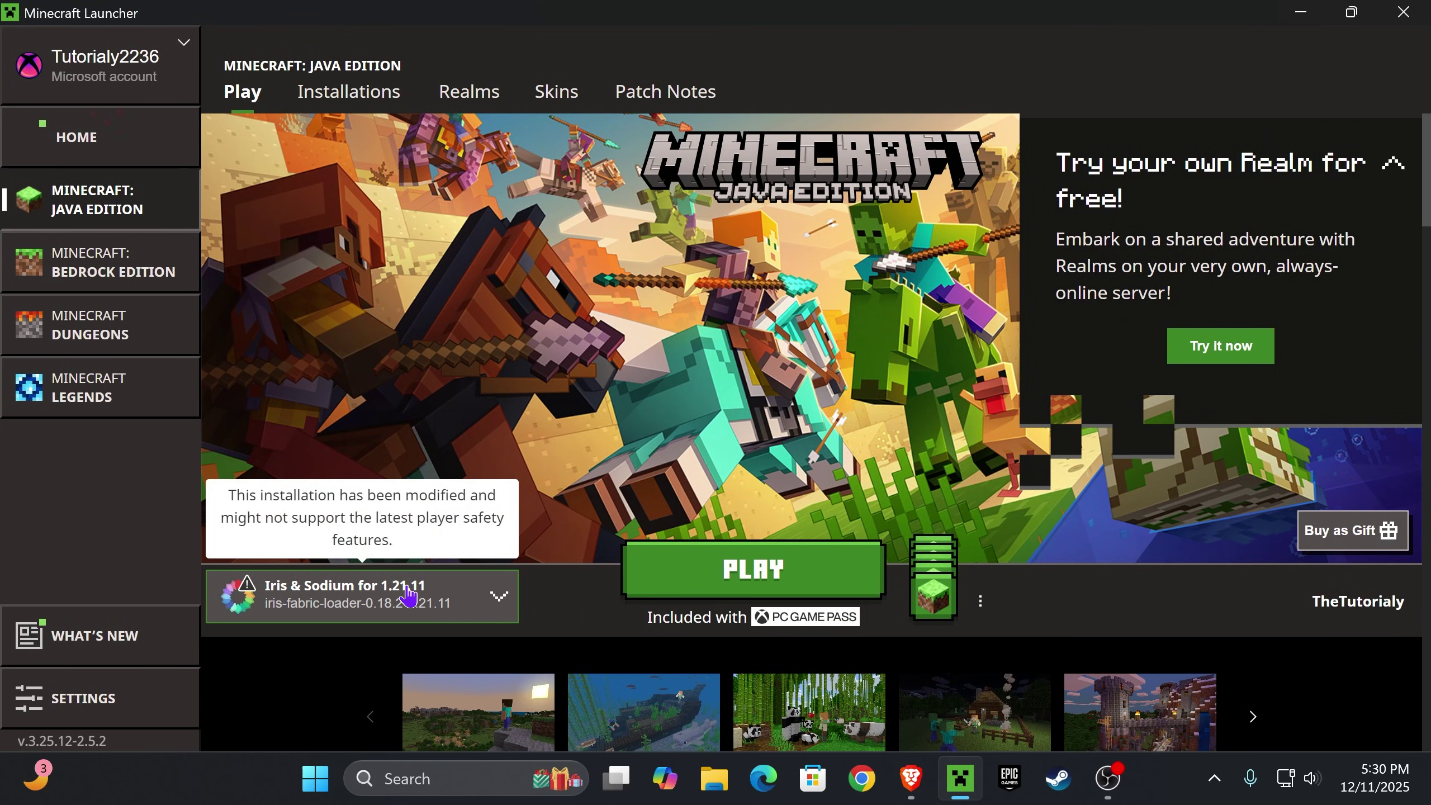
left_click(324, 102)
left_click(1177, 167)
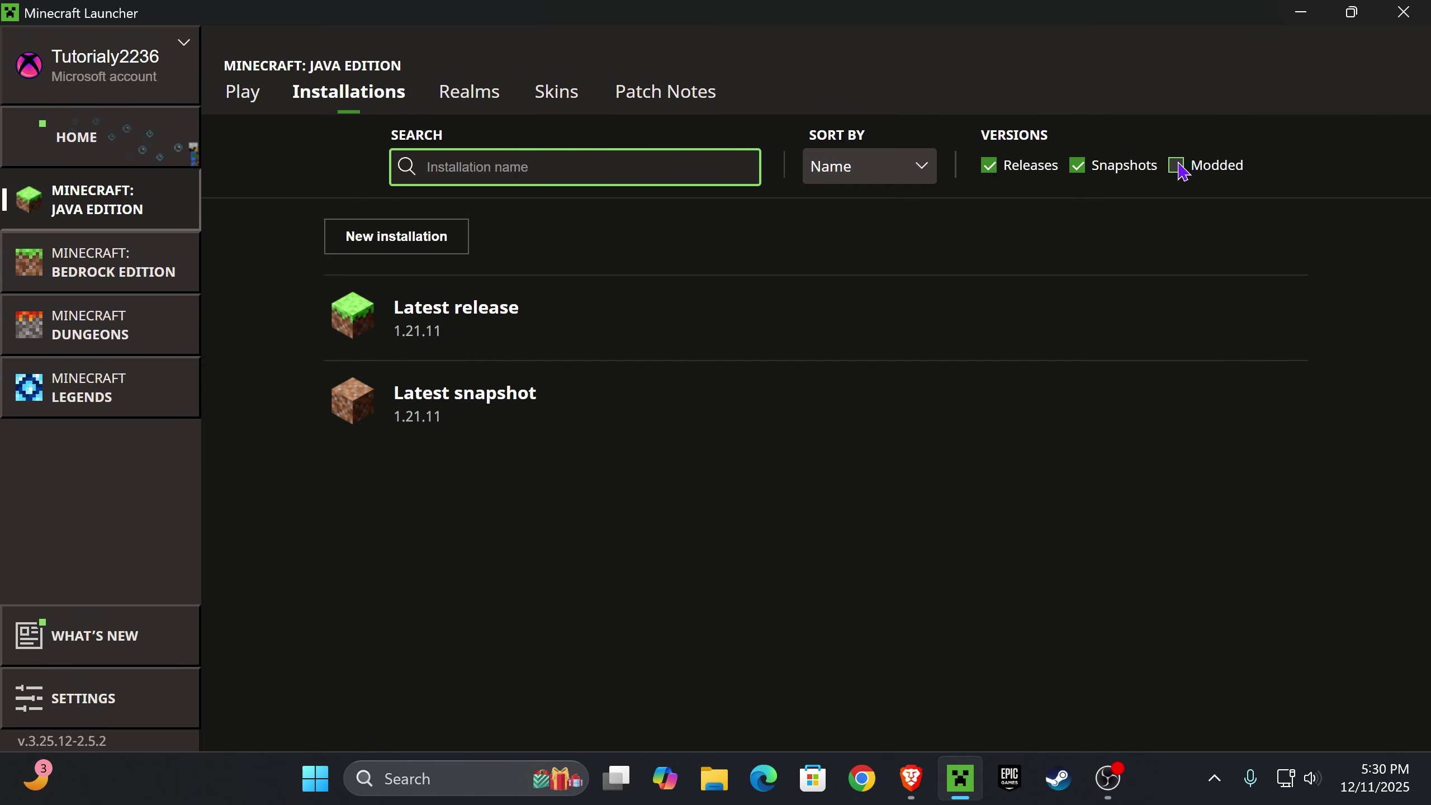
left_click(1178, 165)
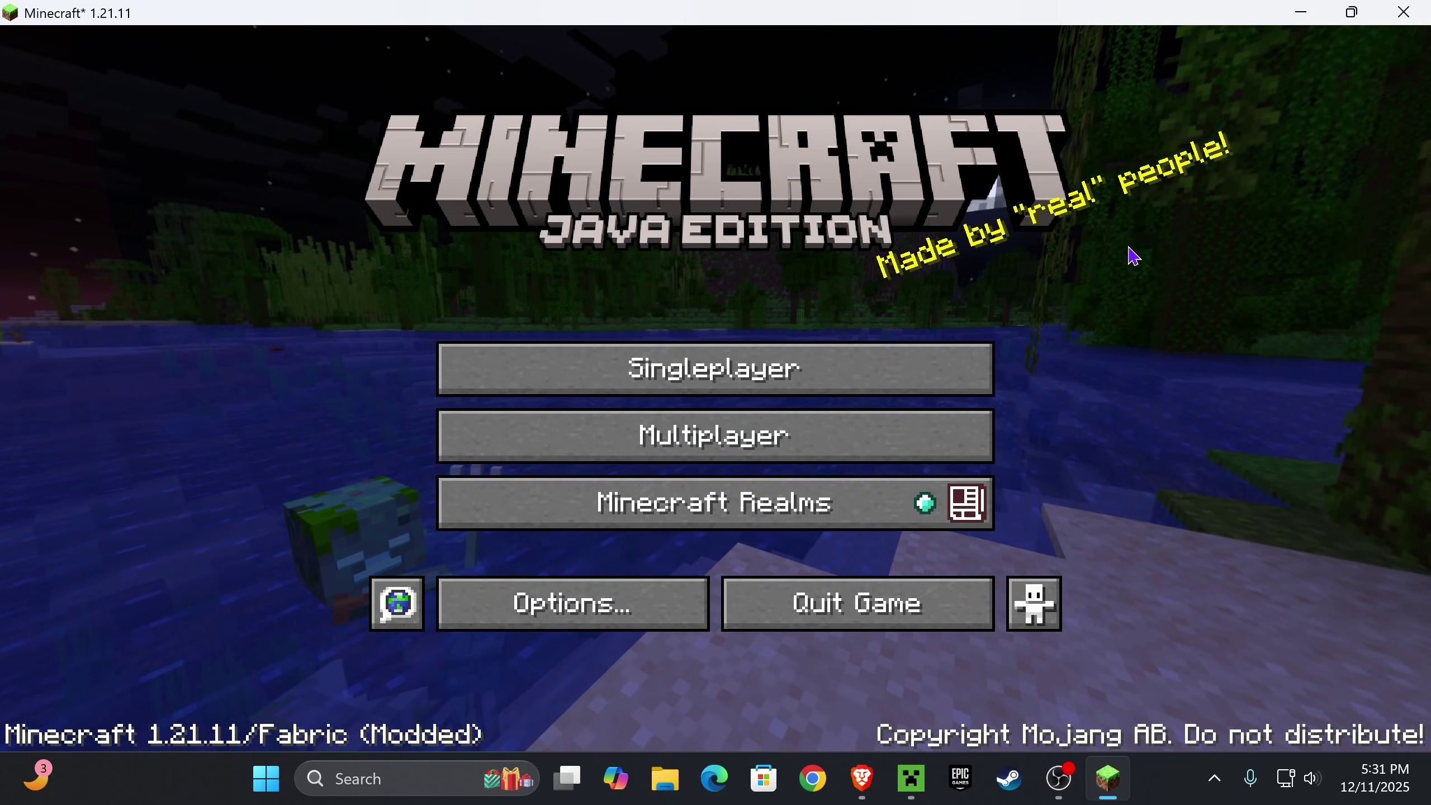
Create a new singleplayer world named New World in Creative mode
left_click(722, 367)
left_click(911, 636)
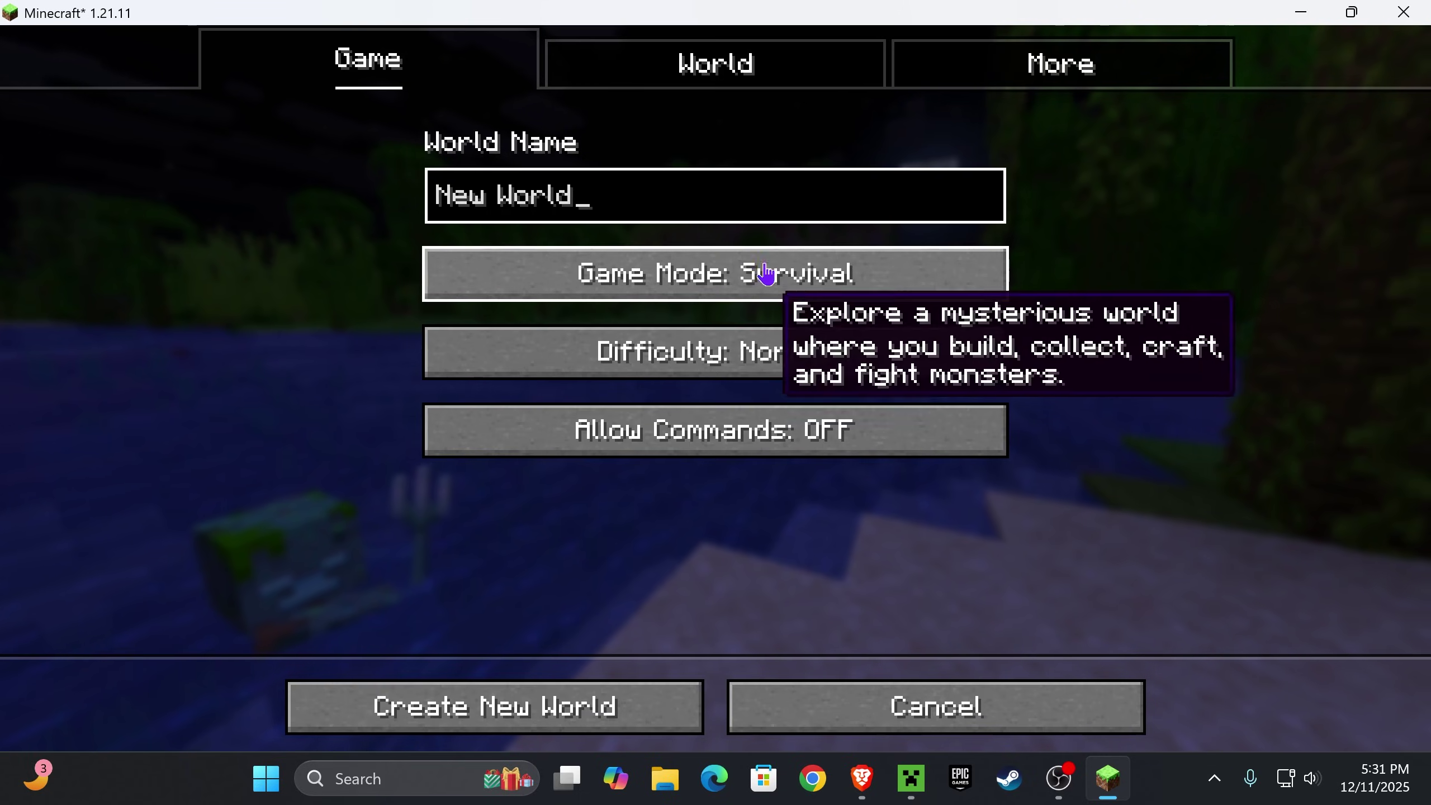
left_click(816, 274)
left_click(853, 274)
left_click(553, 695)
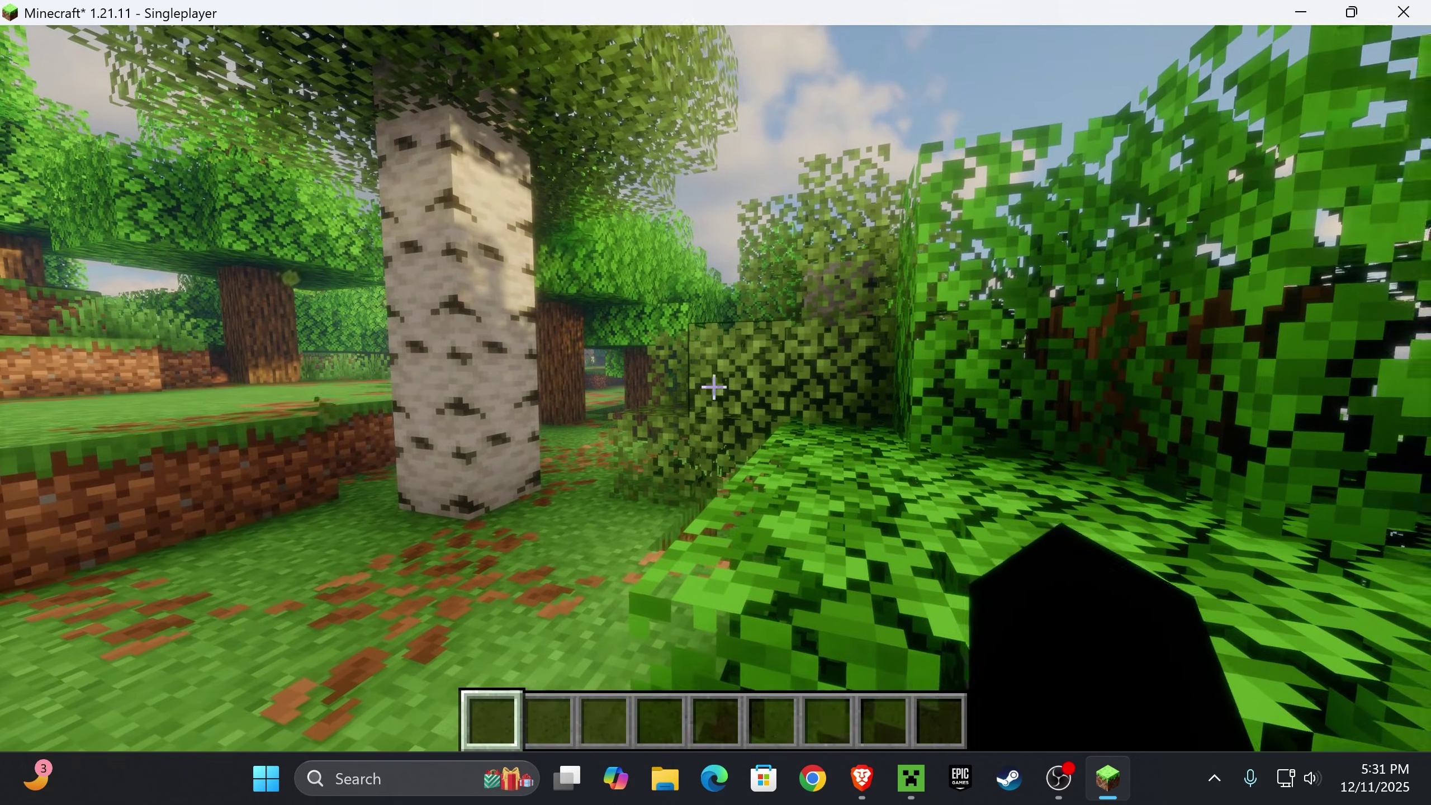
Switch to the front-facing third-person view, turn the shaders off and pick a Leaf Litter block into the hotbar
key("F5")
key("F5")
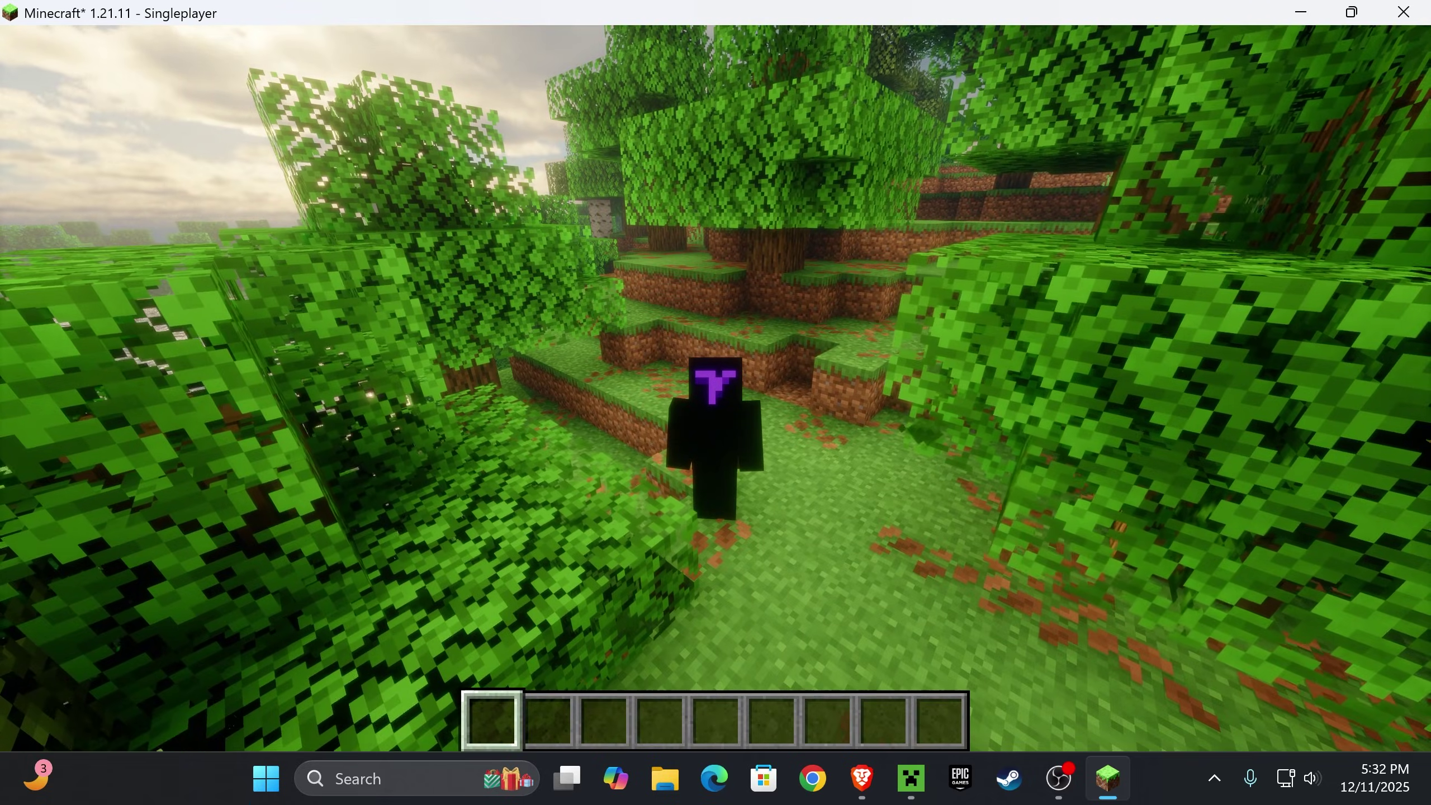
key("k")
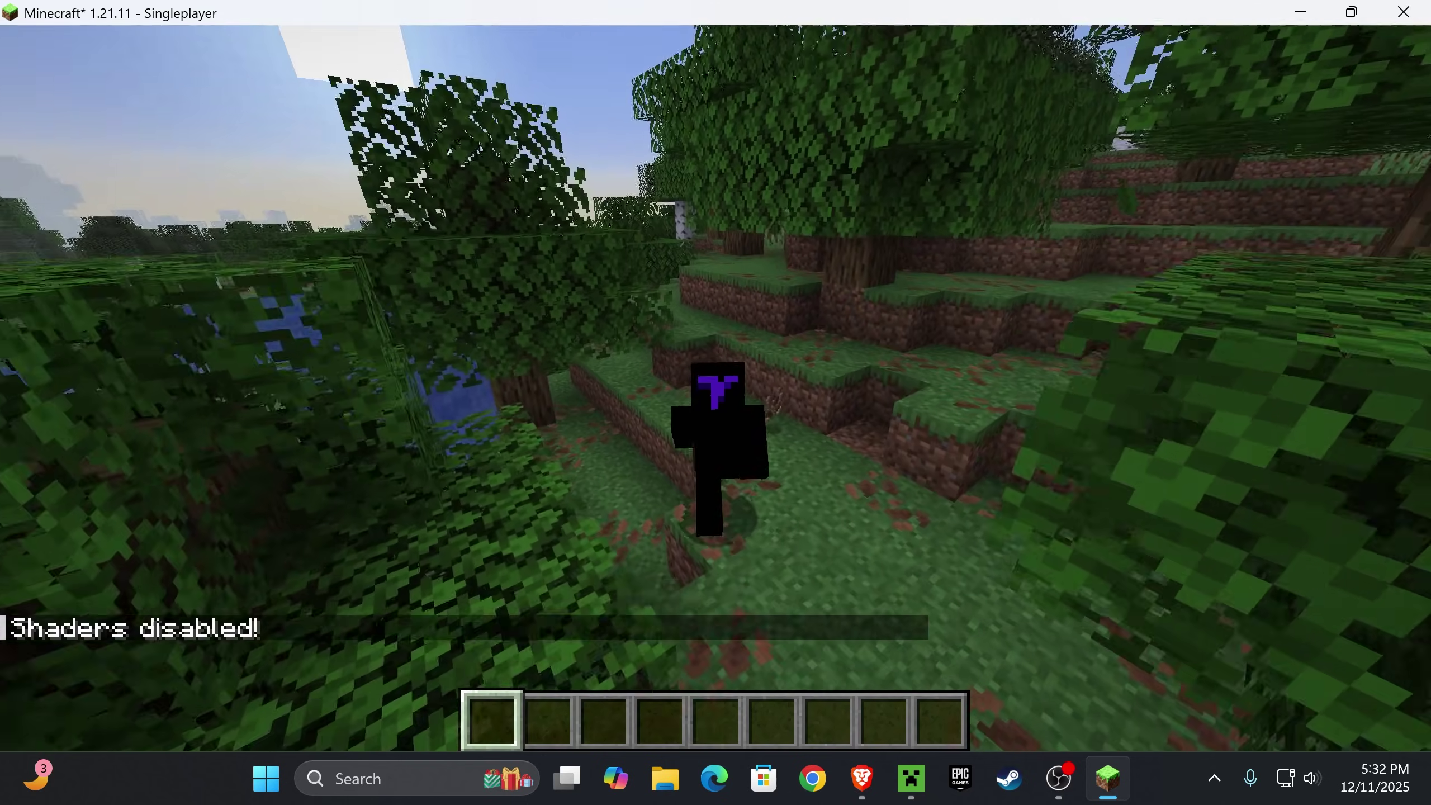
middle_click(716, 387)
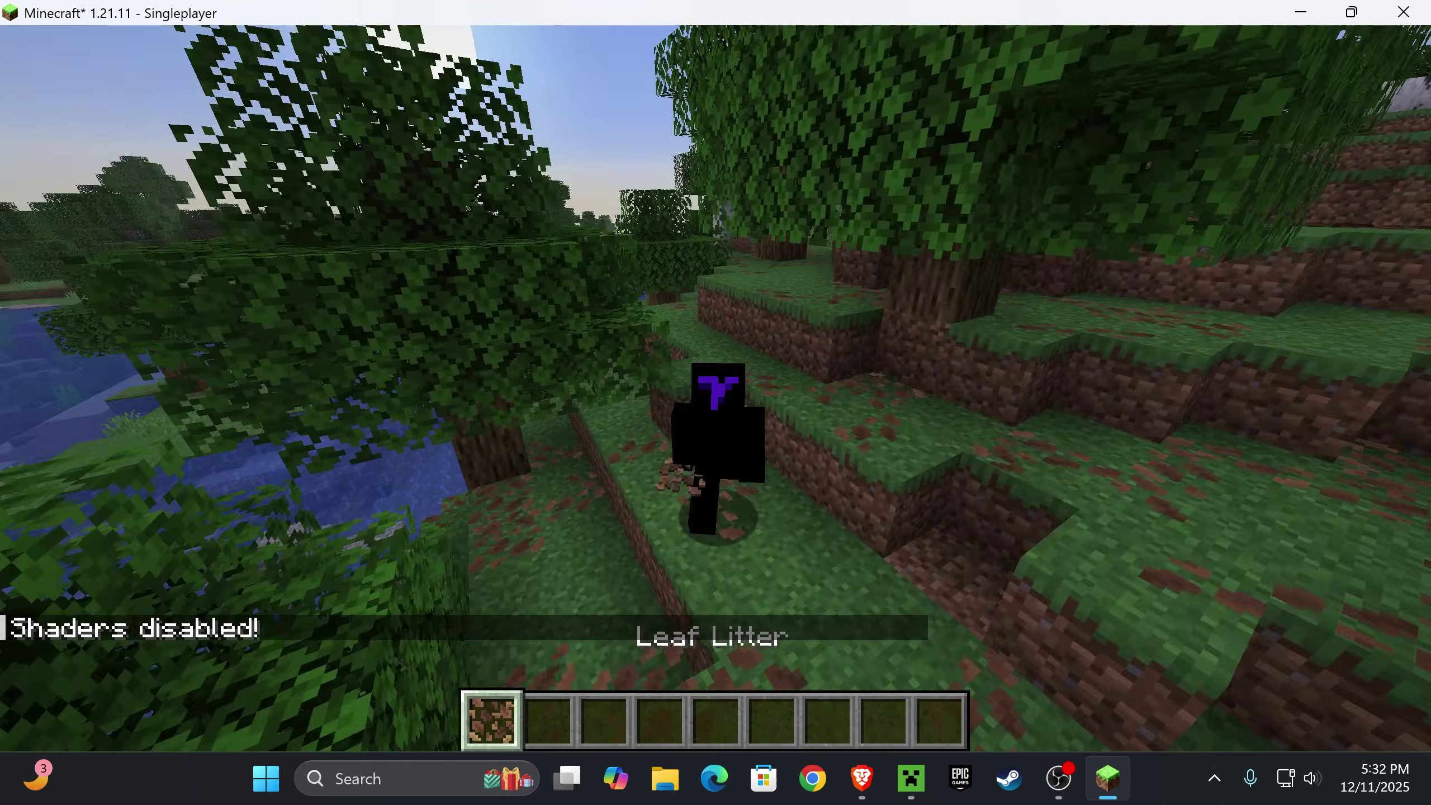
scroll(716, 402, "down", 1)
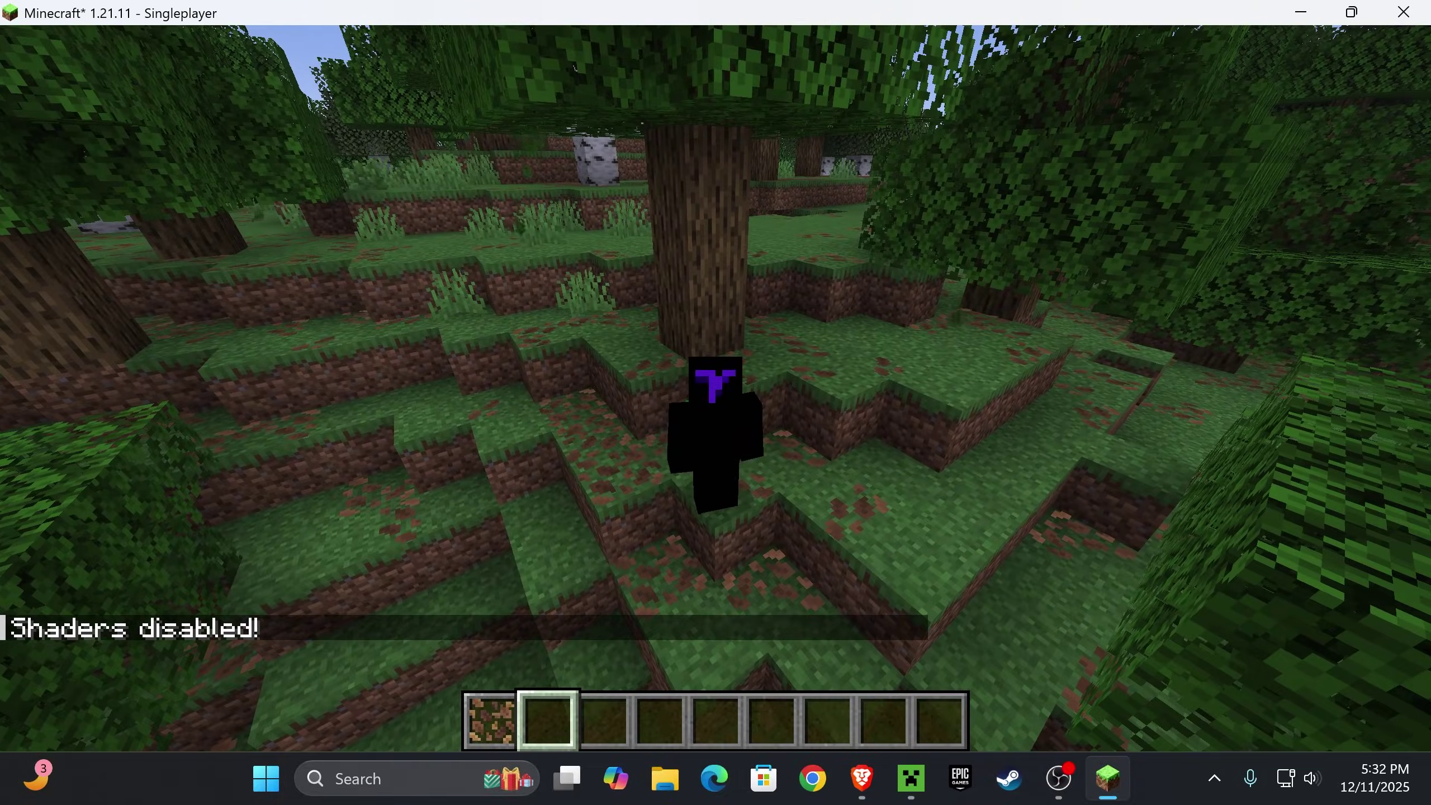
Open the Iris shader pack selection through the game's video settings
key("Escape")
left_click(654, 463)
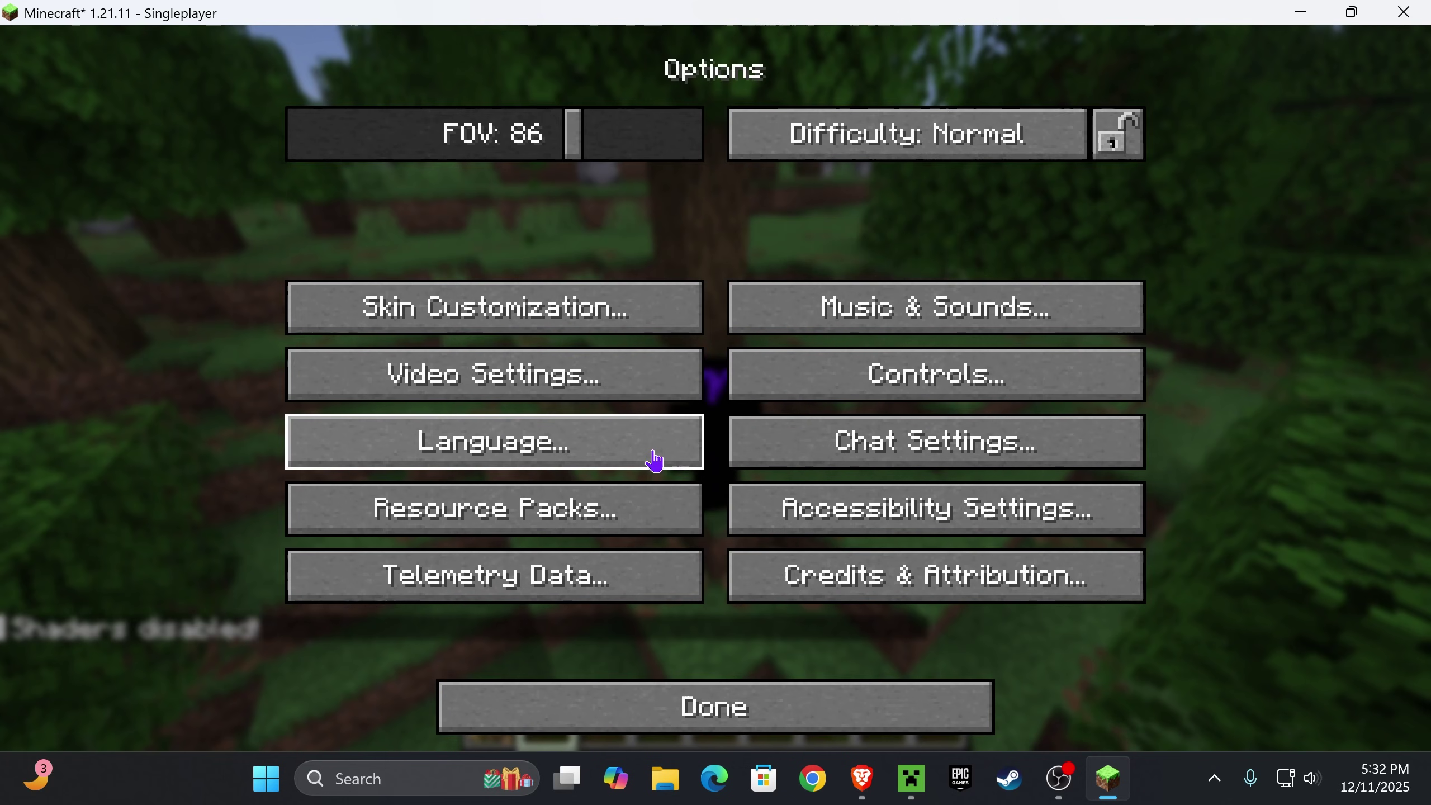
left_click(571, 376)
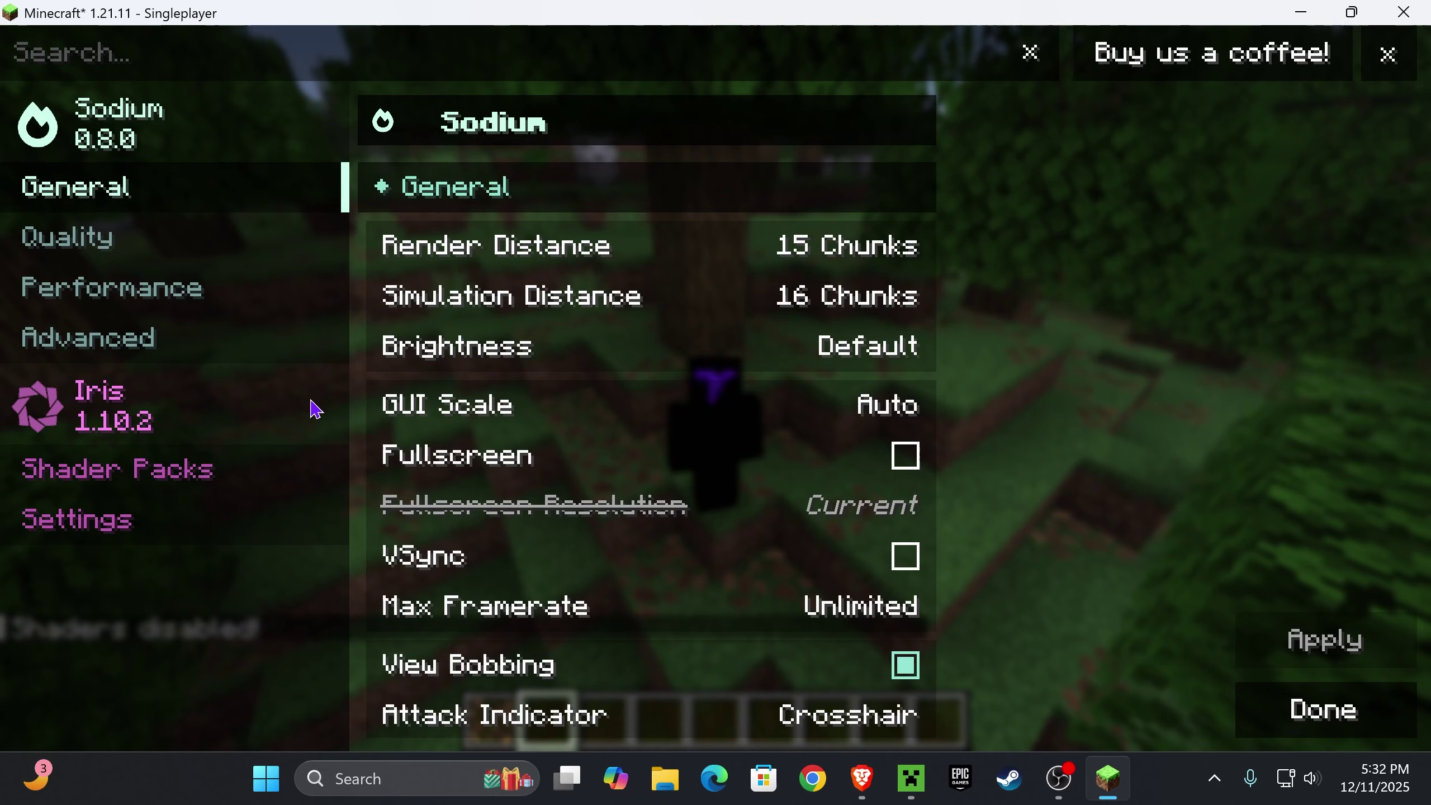
scroll(767, 399, "down", 2)
scroll(898, 377, "up", 2)
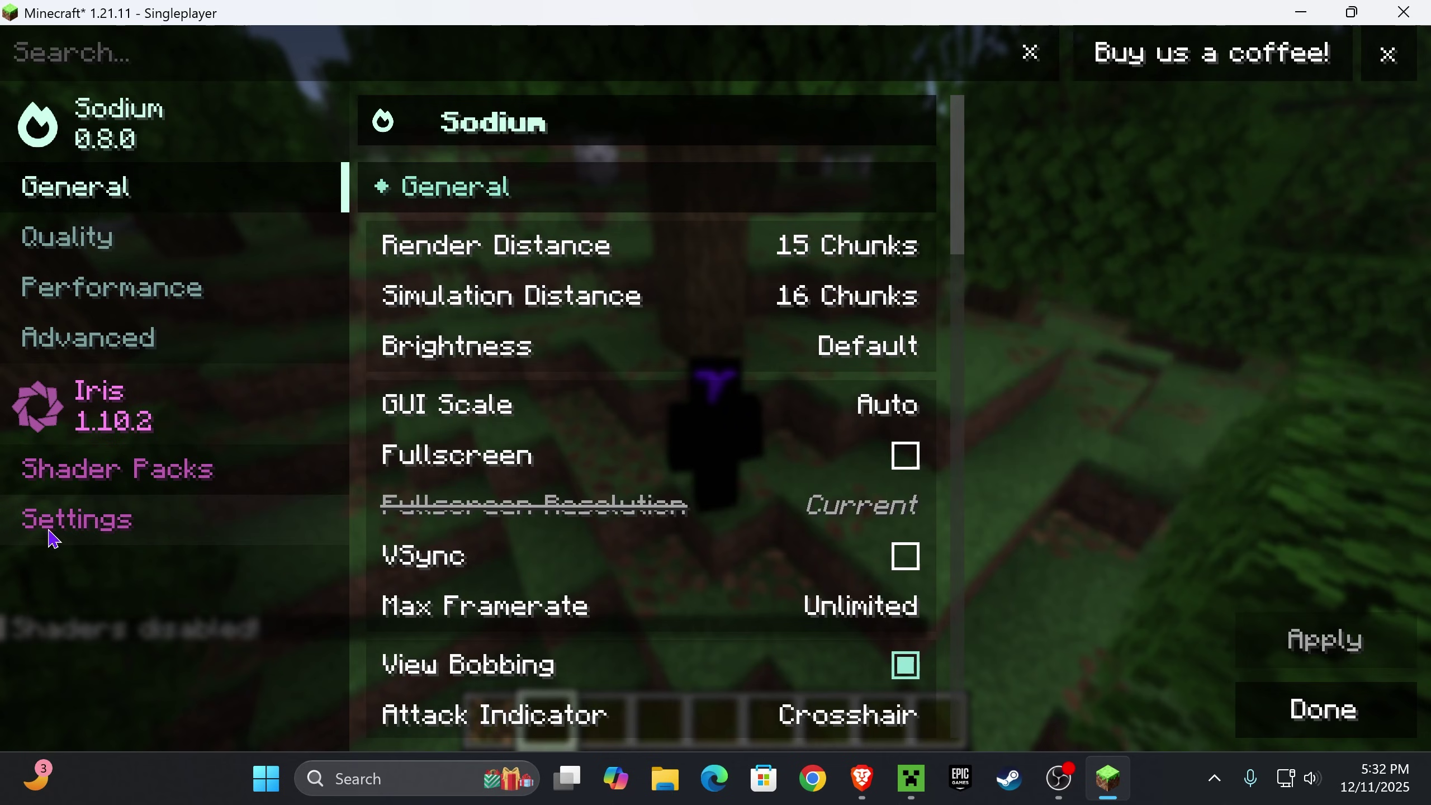
left_click(171, 476)
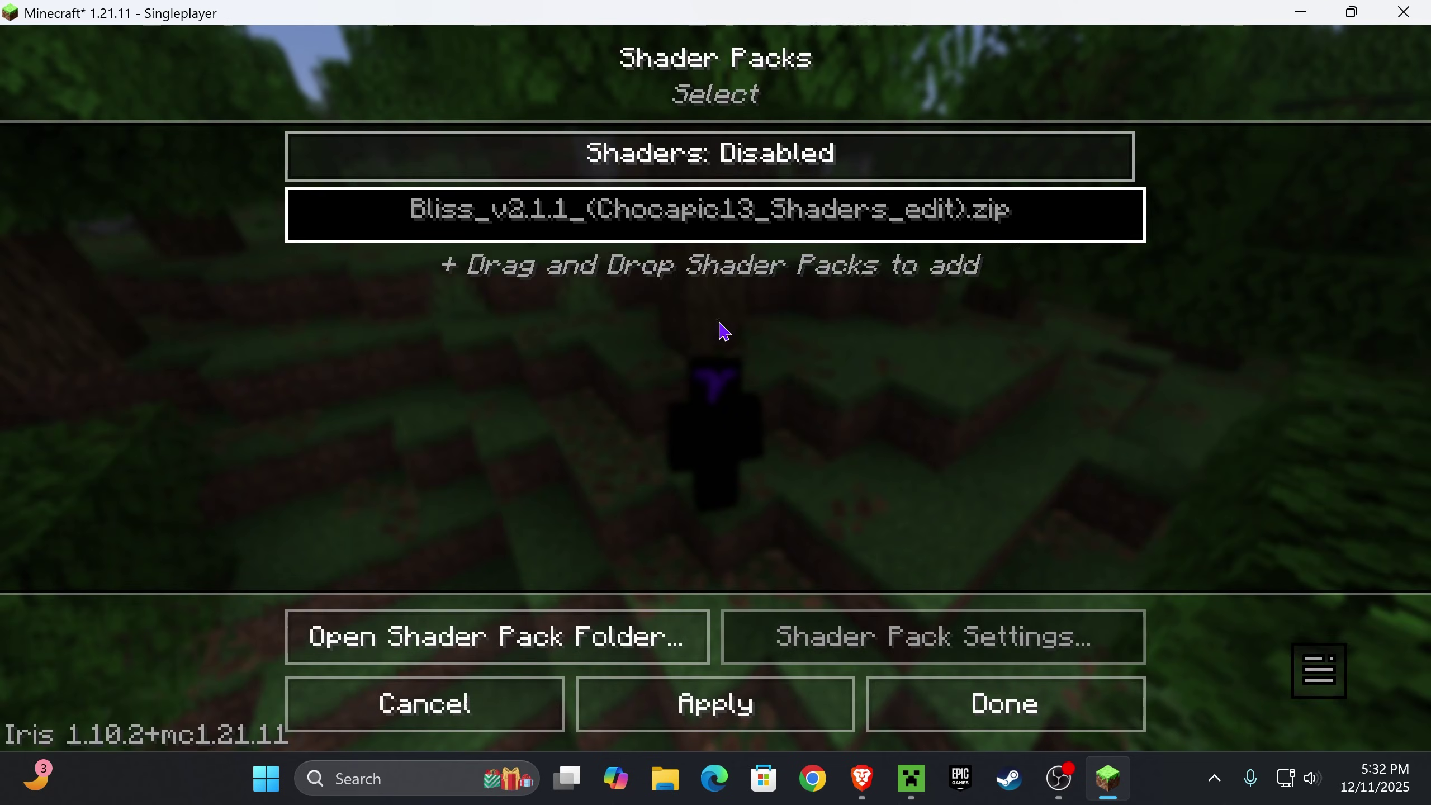
Add Bliss_v2.1.2_(Chocapic13_Shaders_edit).zip from the desktop to the shader packs, enable it and return to the world
left_click_drag(947, 11, 770, 374)
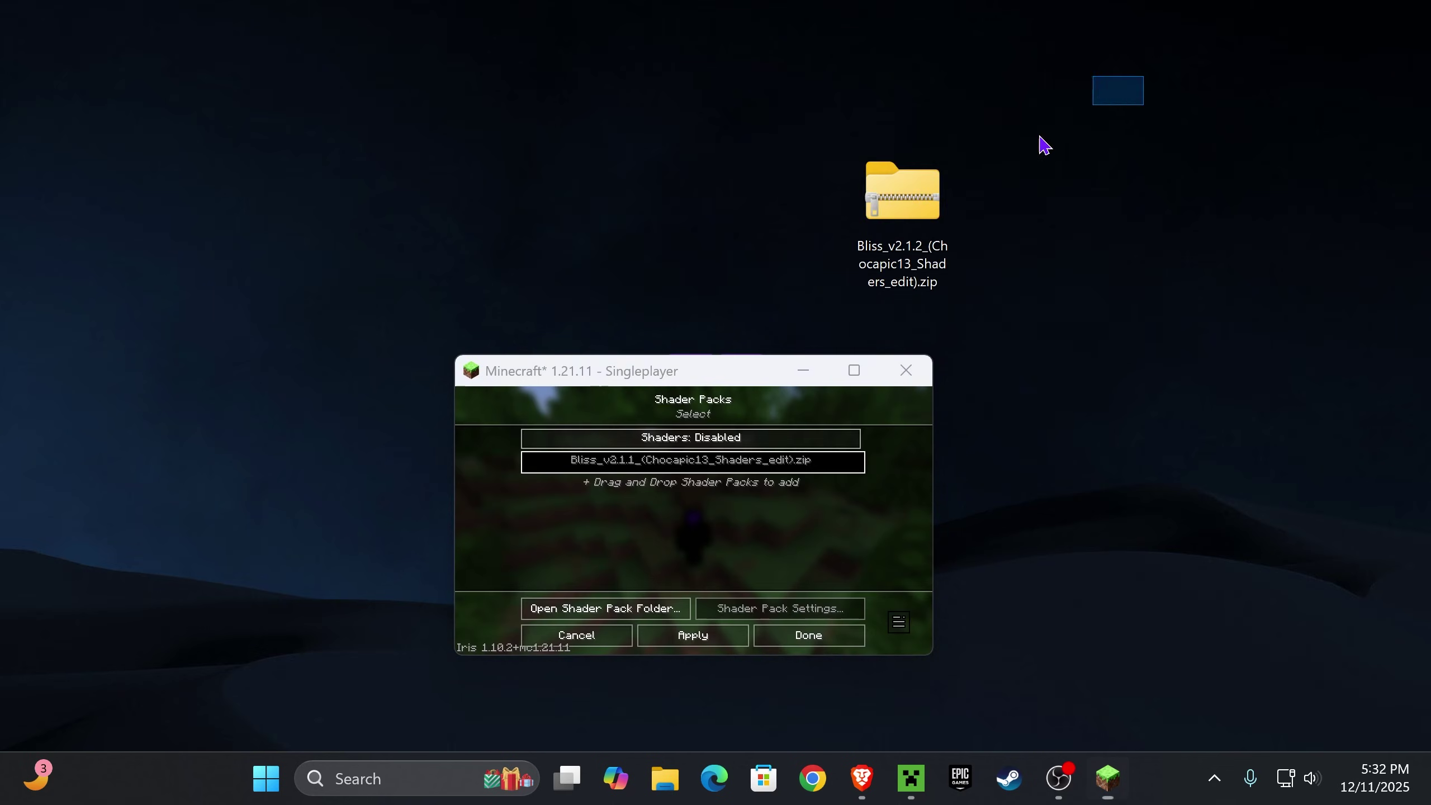
left_click_drag(948, 198, 788, 513)
left_click(854, 371)
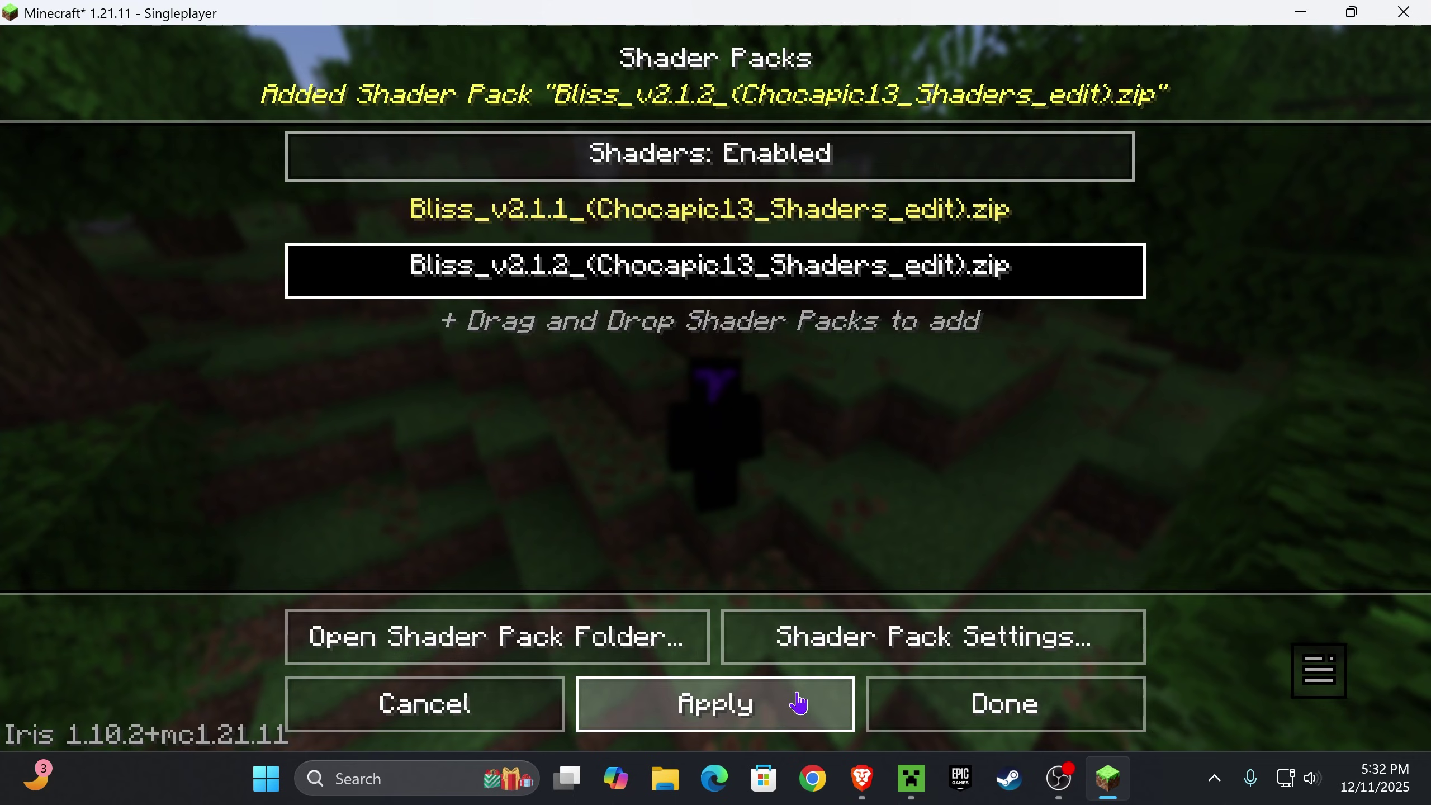
left_click(523, 282)
left_click(965, 716)
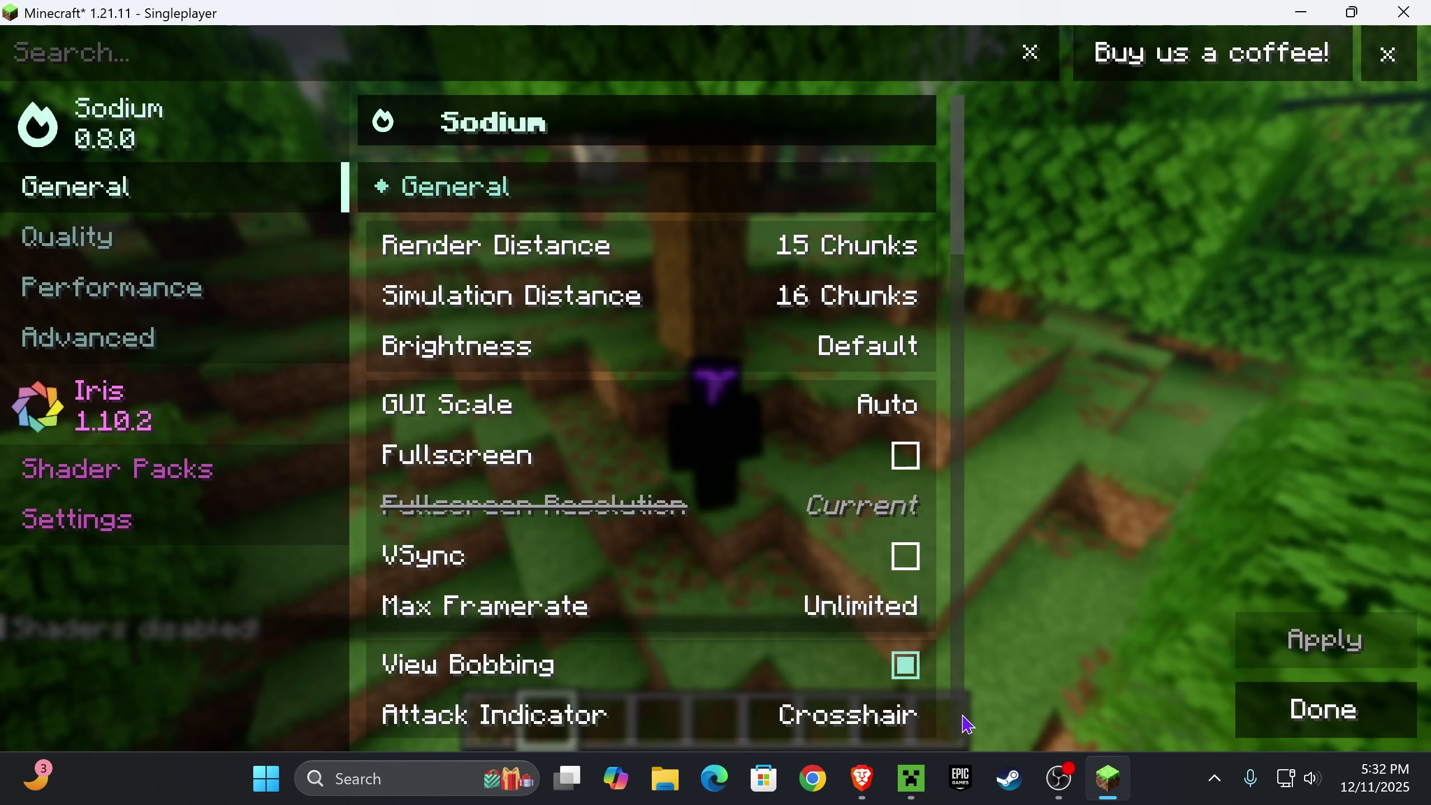
left_click(1290, 701)
left_click(891, 703)
left_click(861, 274)
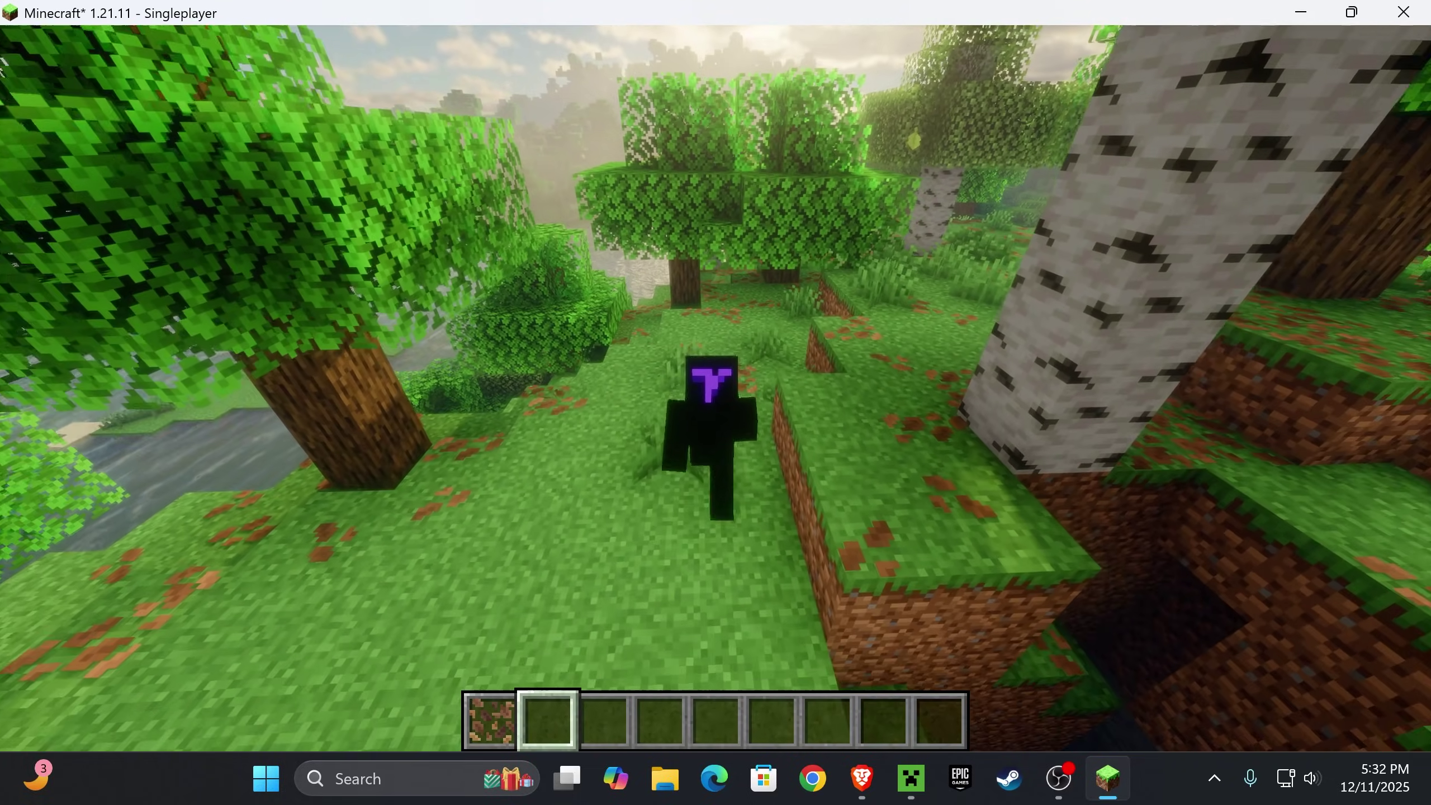
Toggle the Bliss shaders off and on again to compare how the world looks
key("k")
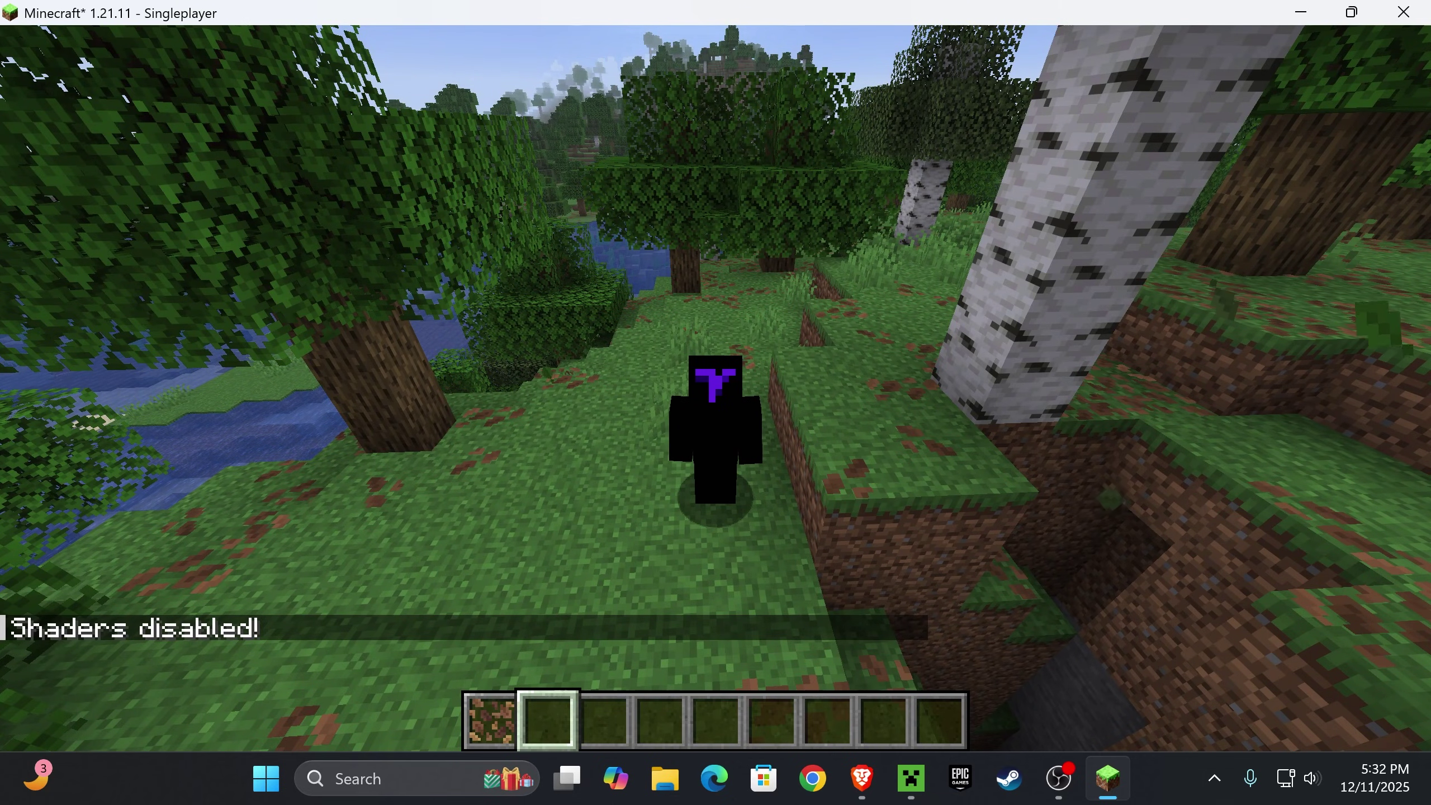
key("k")
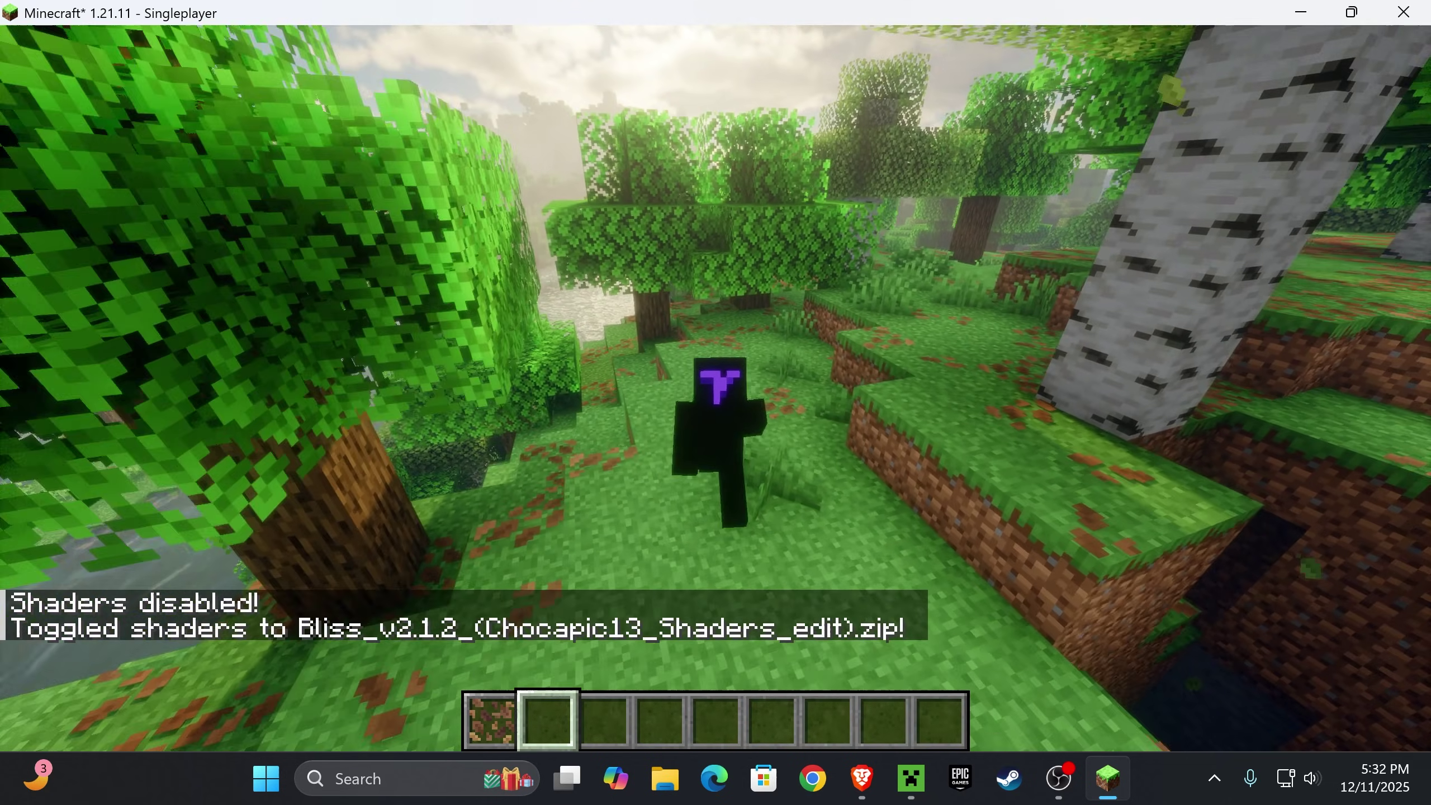
key("c")
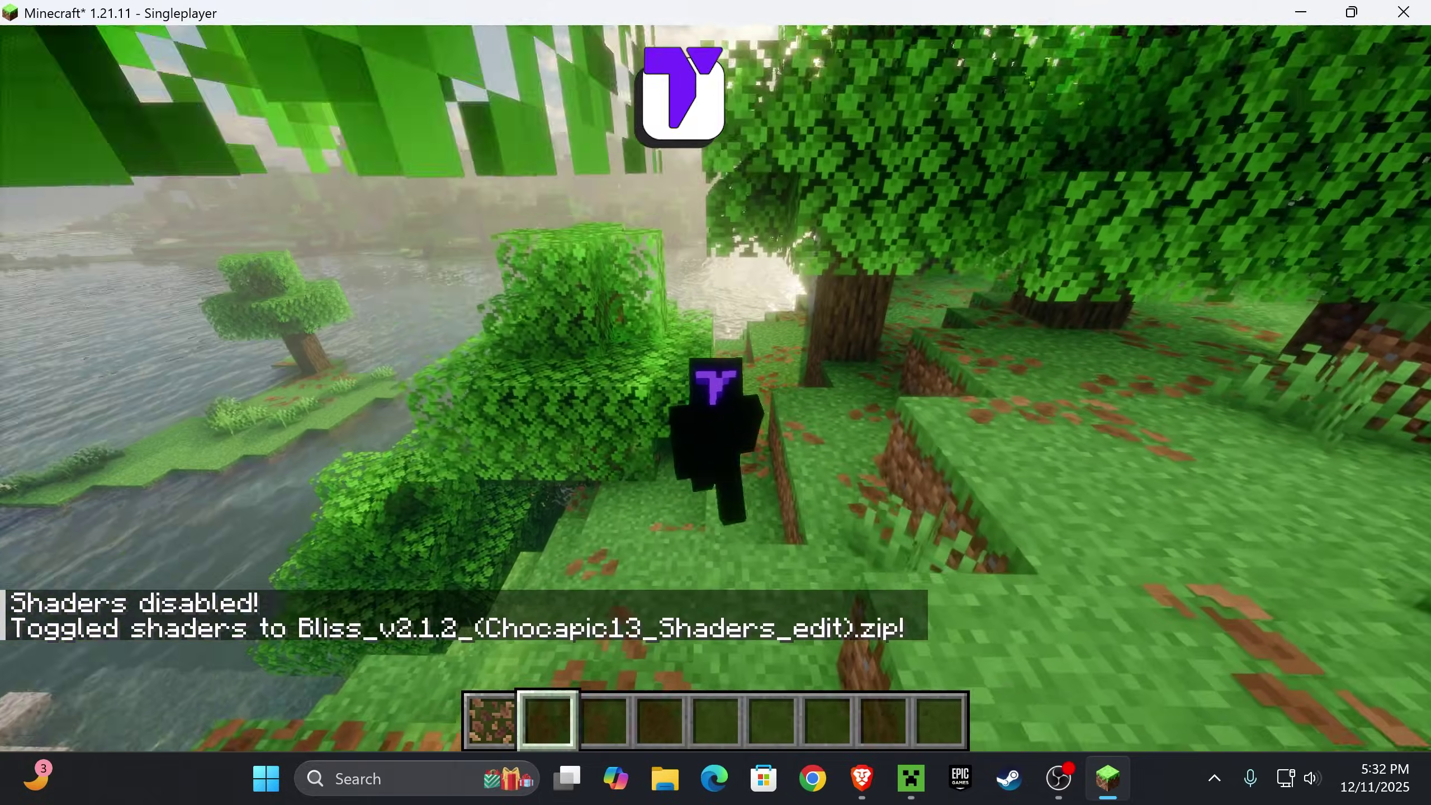